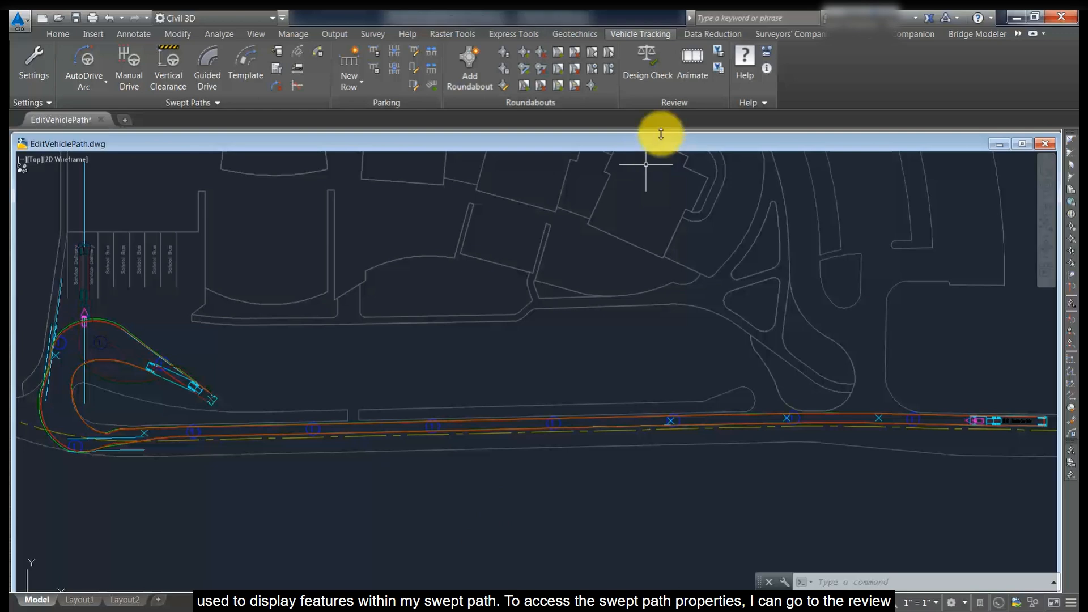
Open the swept path's properties and enter the title "Service Delivery Route" and the comment "WB-62 Interstate Semi-Tractor Trailer"
left_click(718, 70)
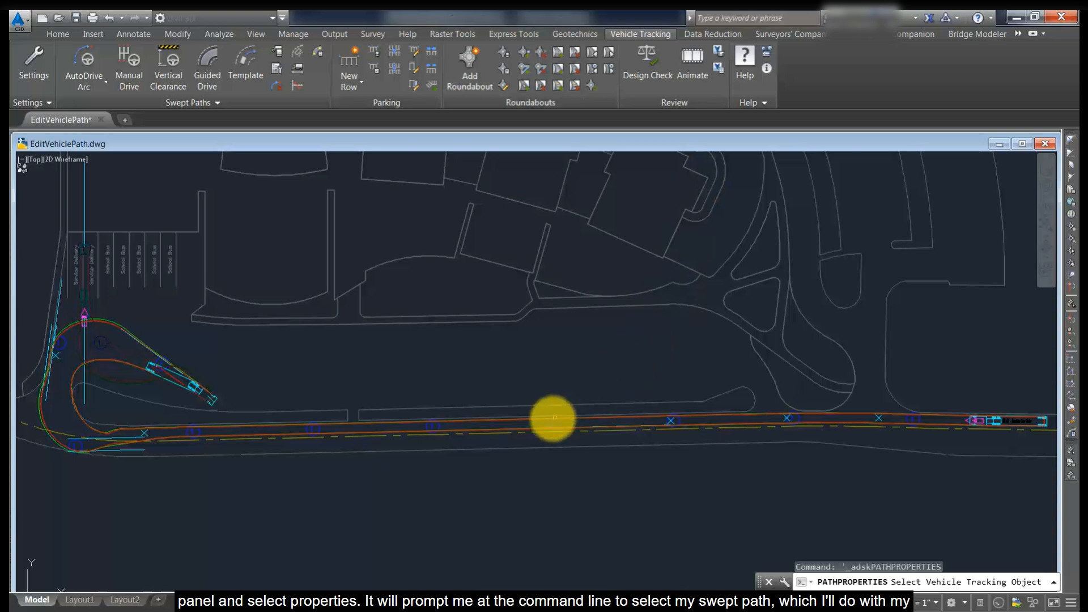
left_click(521, 420)
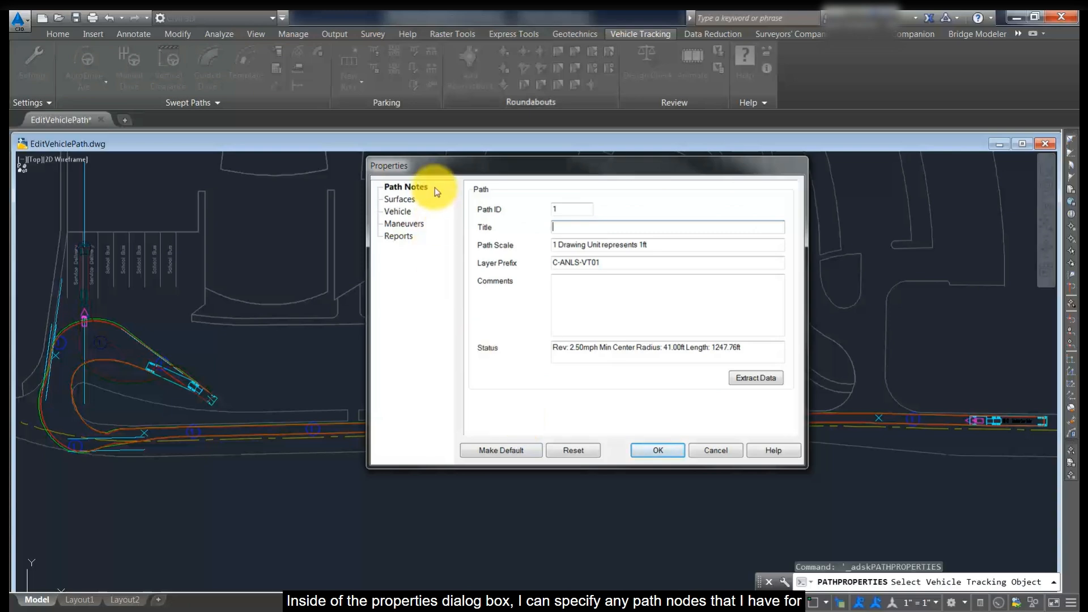
left_click(566, 227)
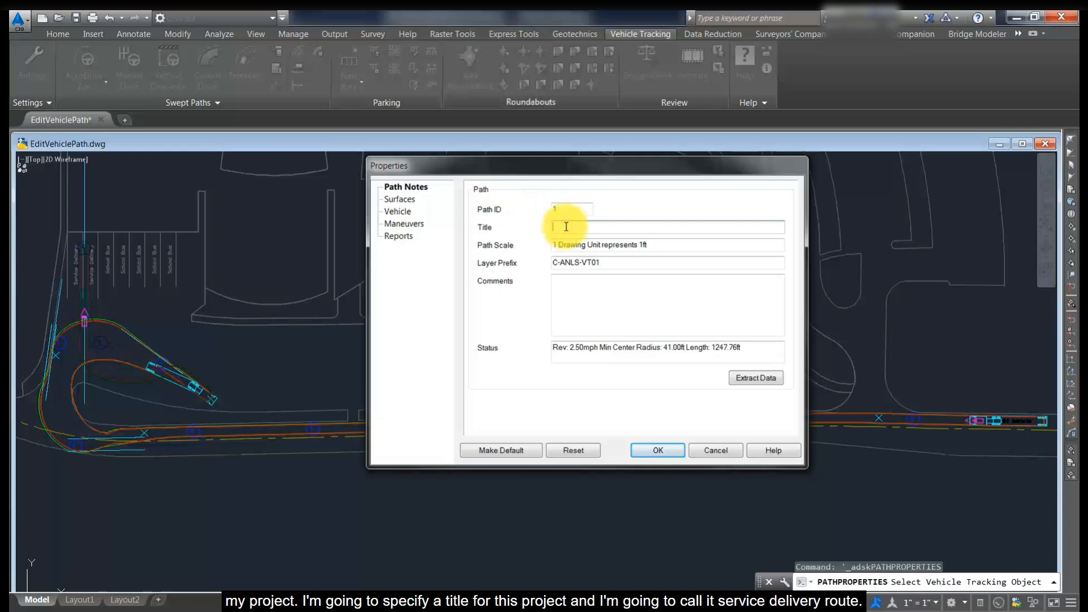
type("Service Delivery Route")
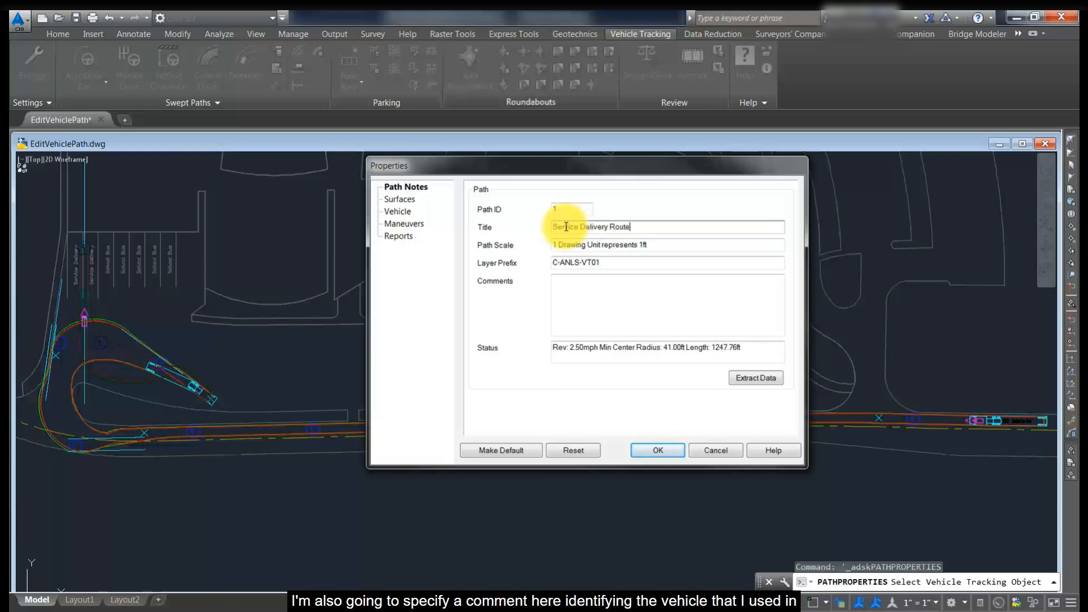
left_click(586, 285)
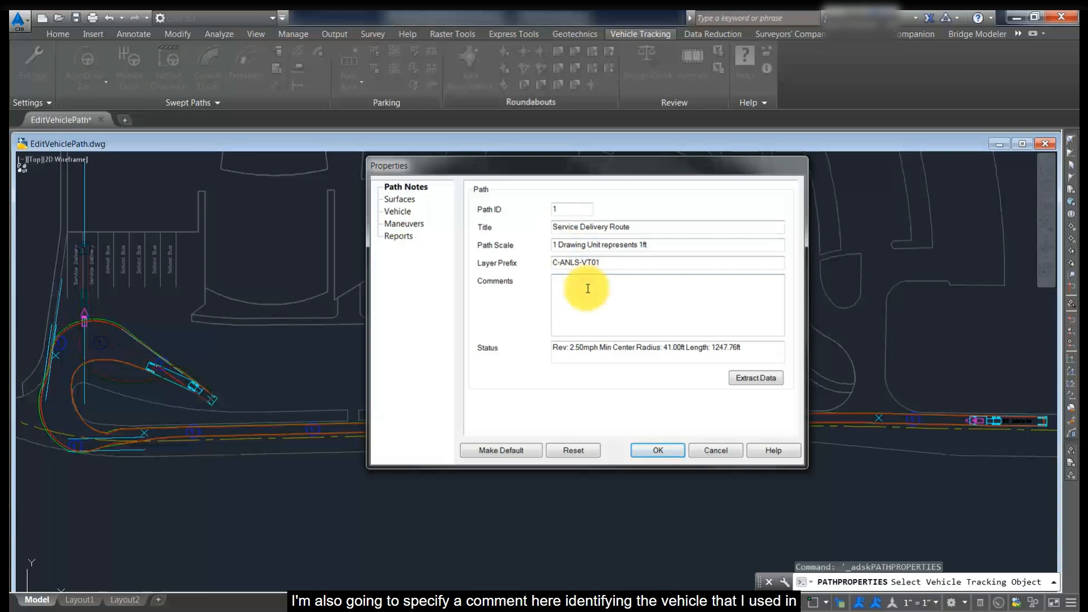
type("WB-62 Interstate Semi-Tractor Trailer")
In the path's surface settings, choose Existing Ground (GIS) as the final surface
left_click(400, 198)
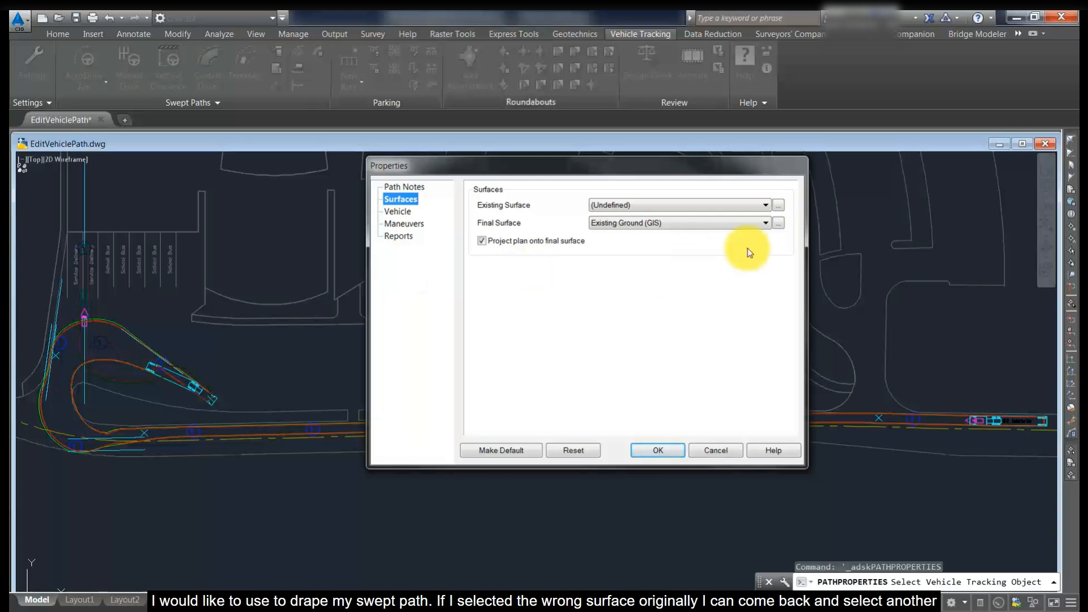
left_click(768, 224)
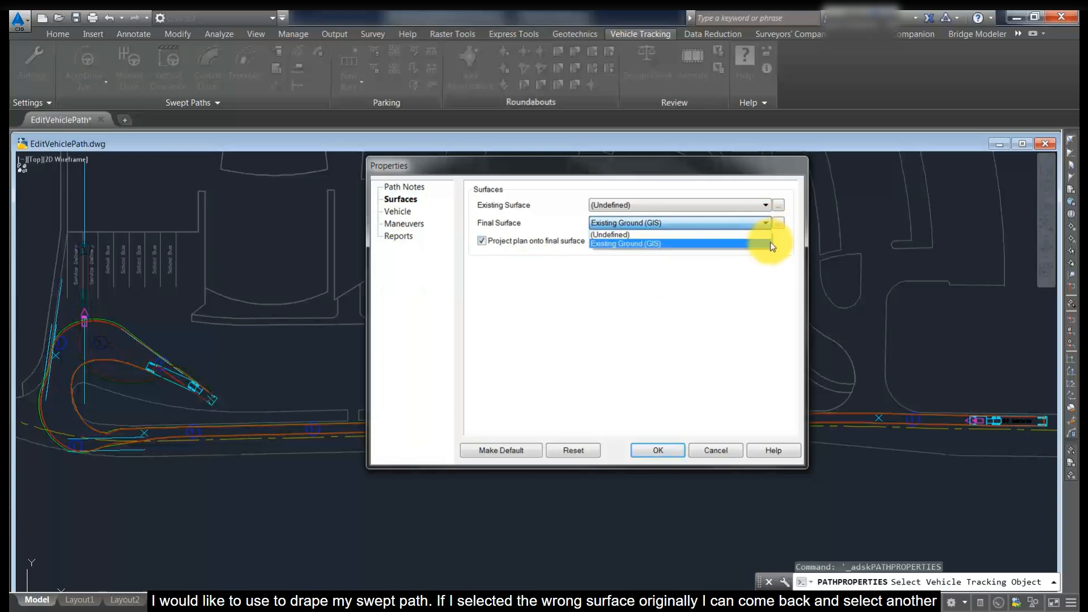
left_click(769, 243)
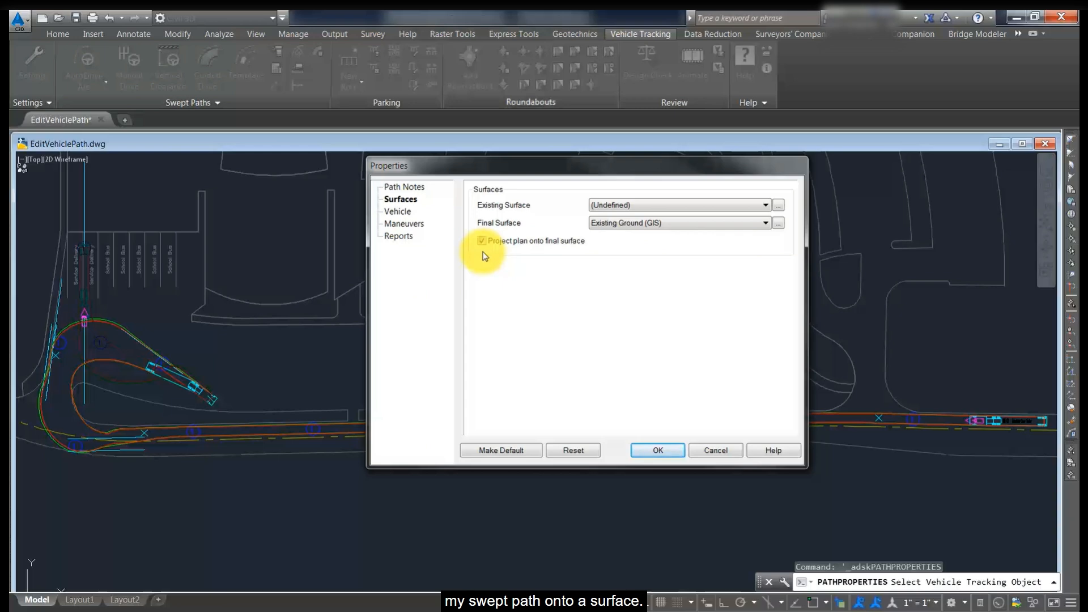
Review the vehicle's tractor unit details, including its front and rear axles, and close them without changes
left_click(397, 211)
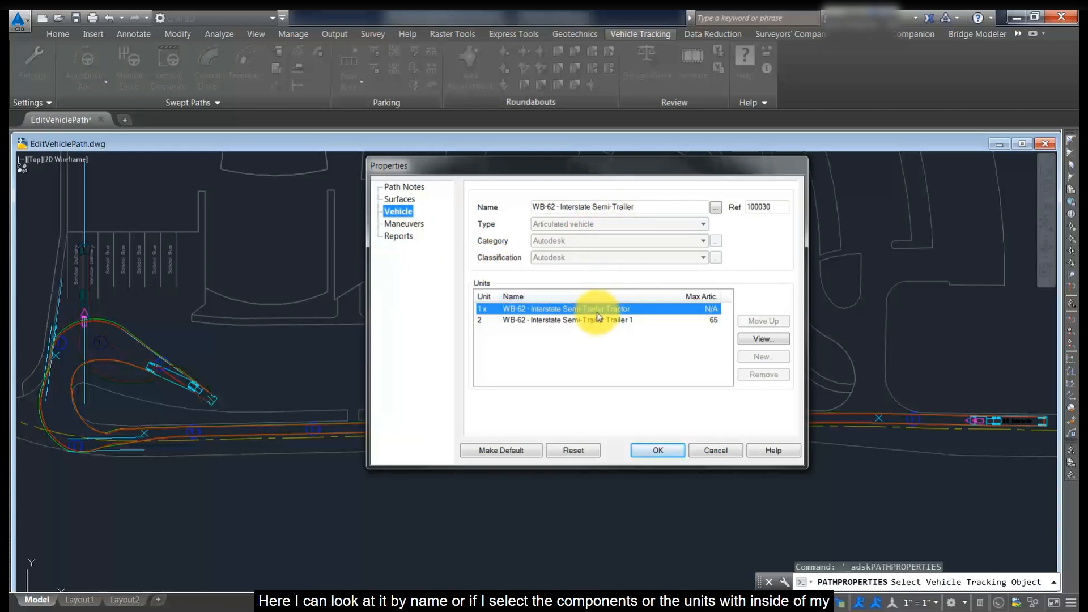
left_click(763, 339)
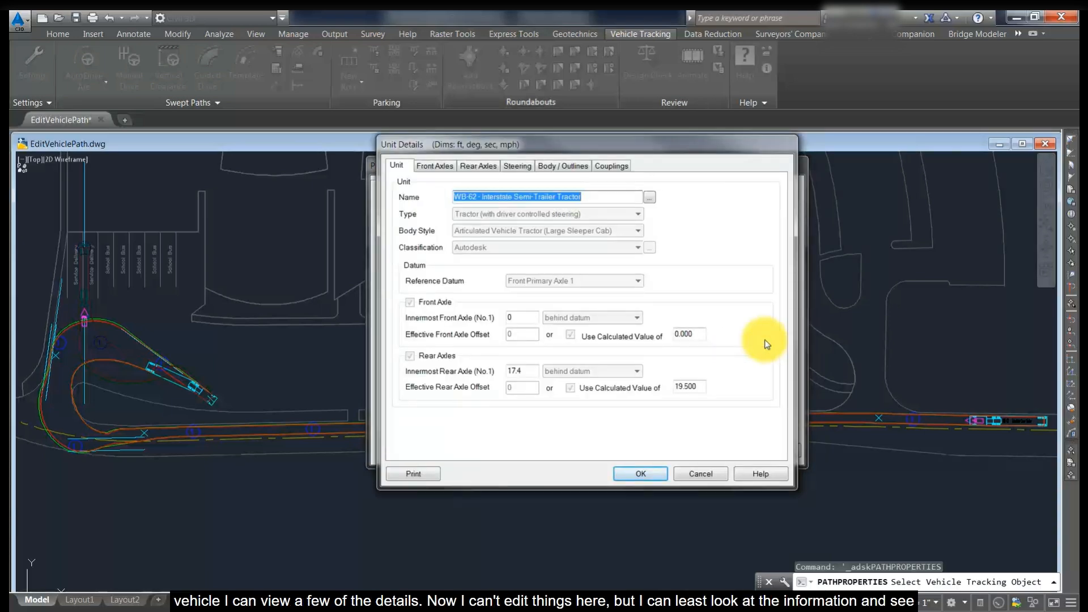
left_click(453, 170)
left_click(483, 170)
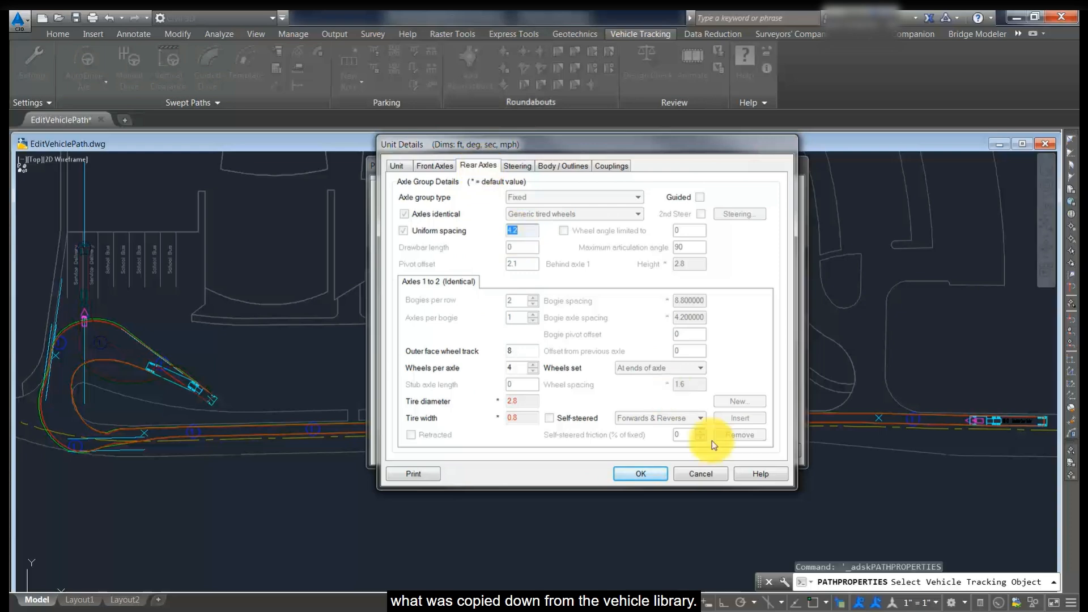
left_click(717, 474)
Limit steering to 80 percent in the model settings of maneuver 0005, and delete that model change from the maneuver
left_click(397, 223)
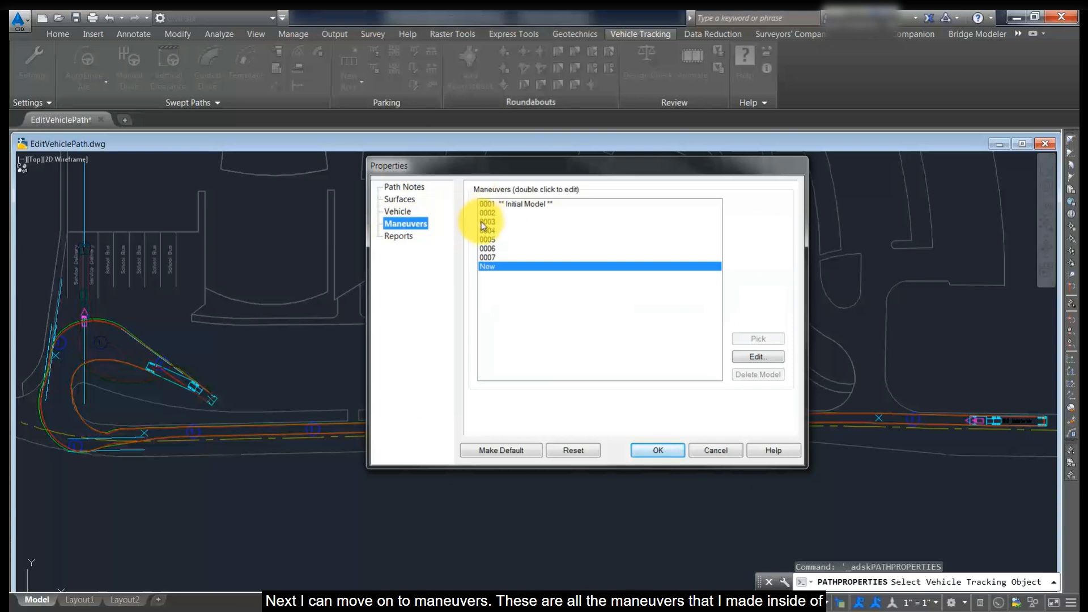
left_click(481, 205)
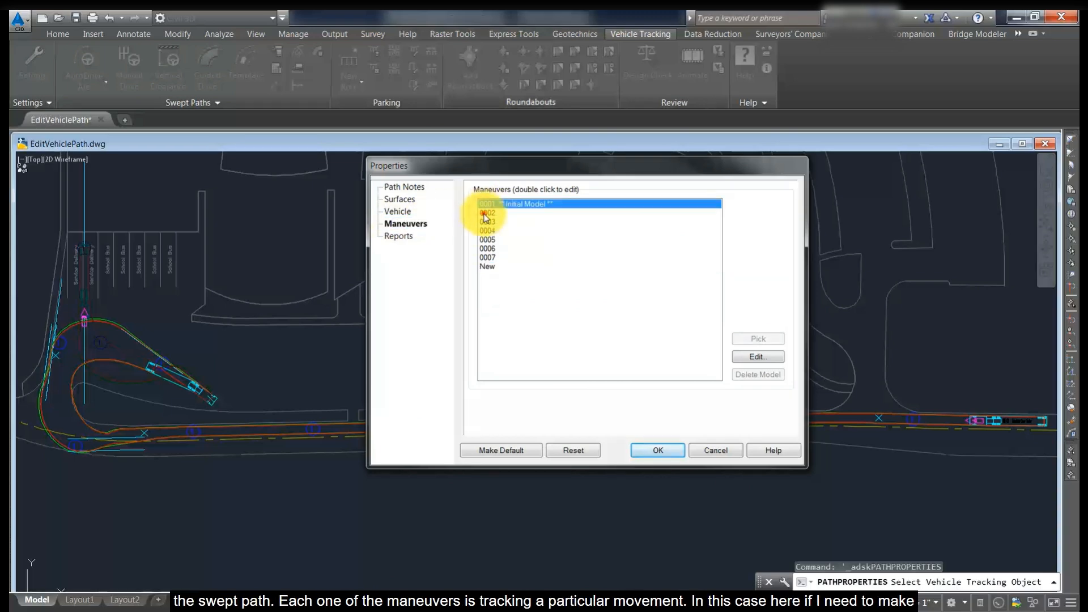
left_click(484, 214)
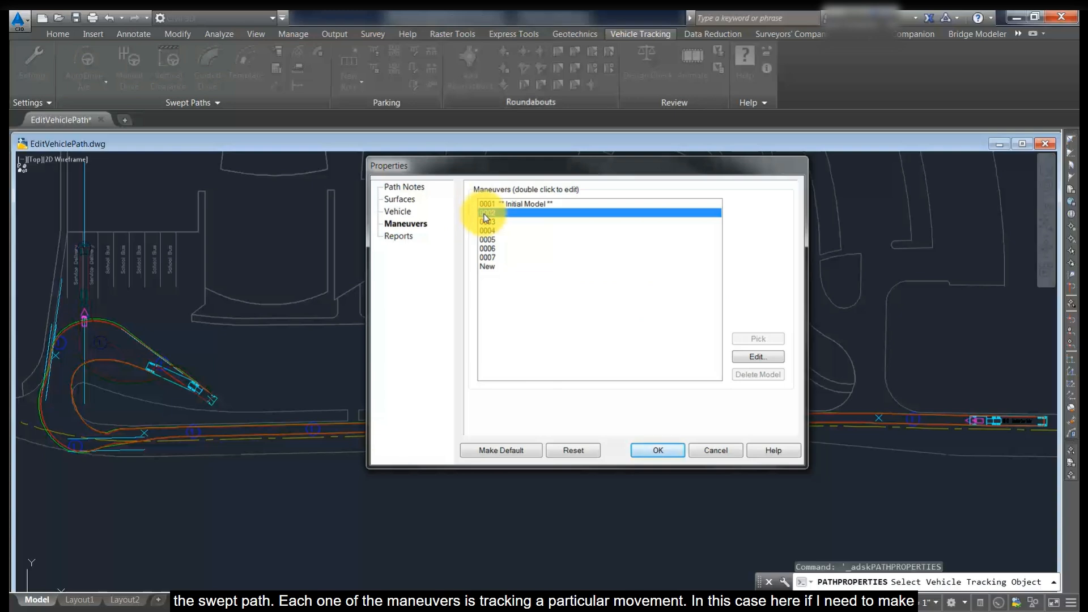
left_click(486, 249)
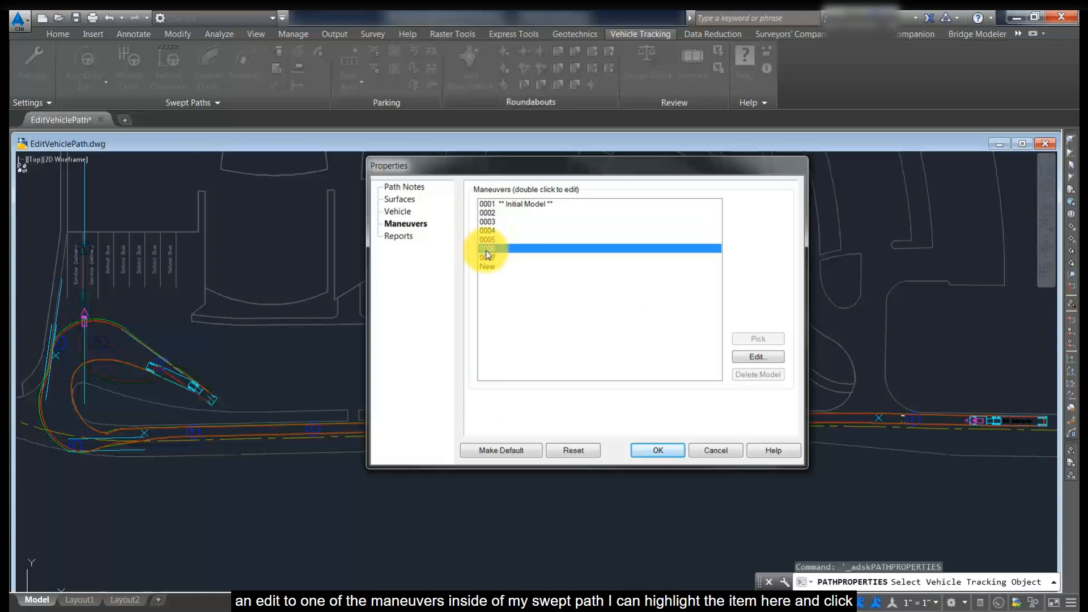
left_click(488, 241)
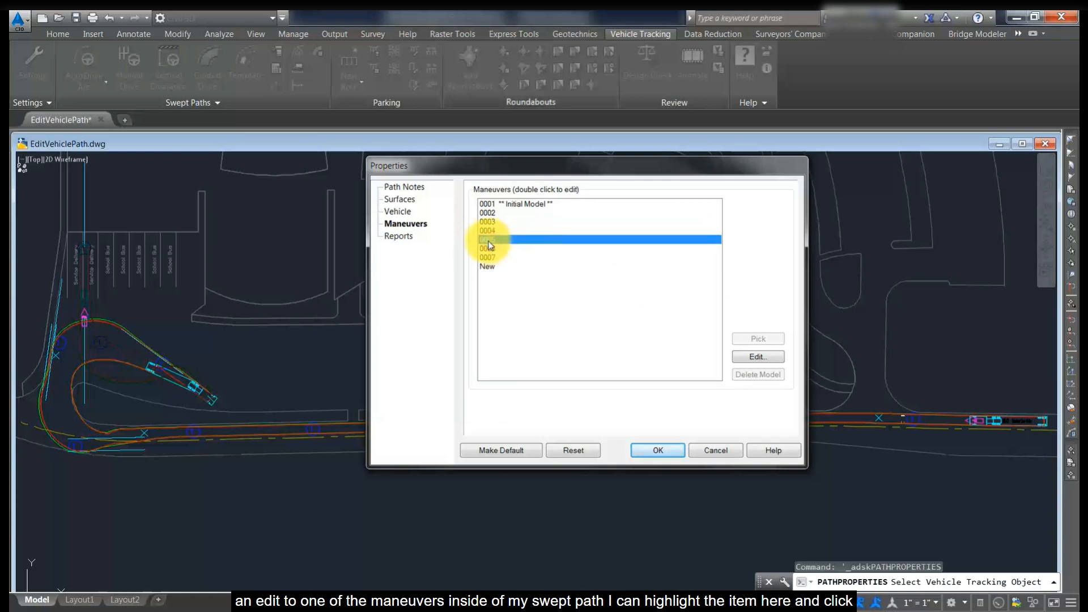
left_click(758, 357)
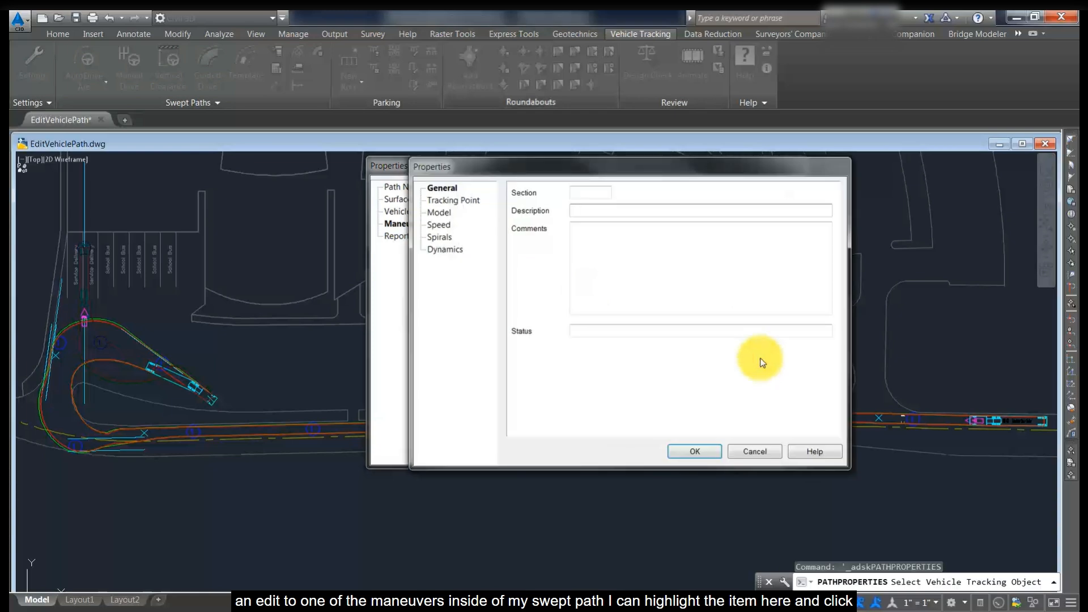
left_click(596, 205)
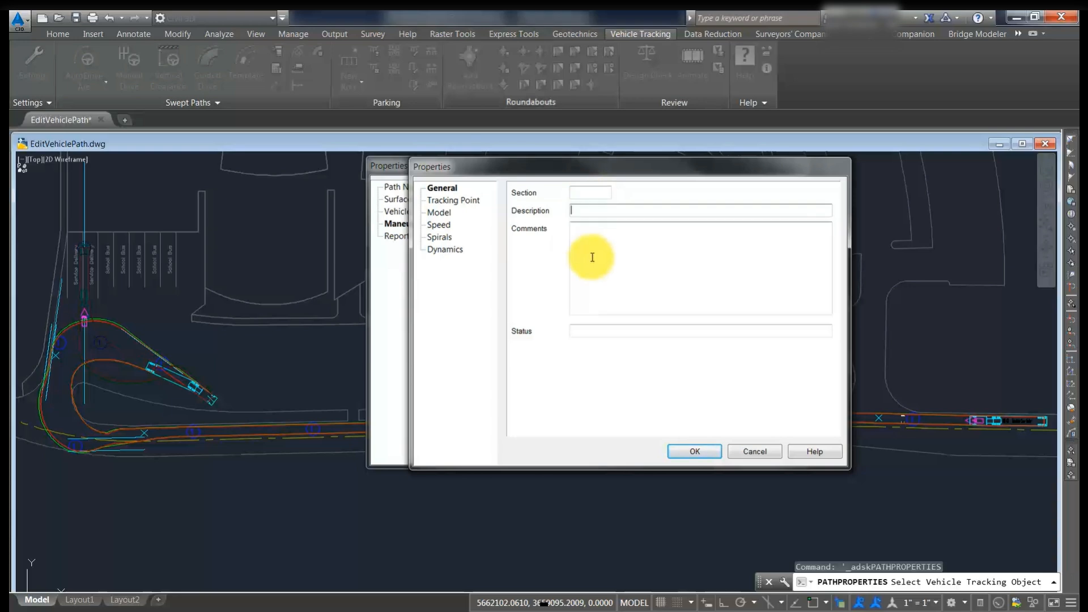
left_click(441, 214)
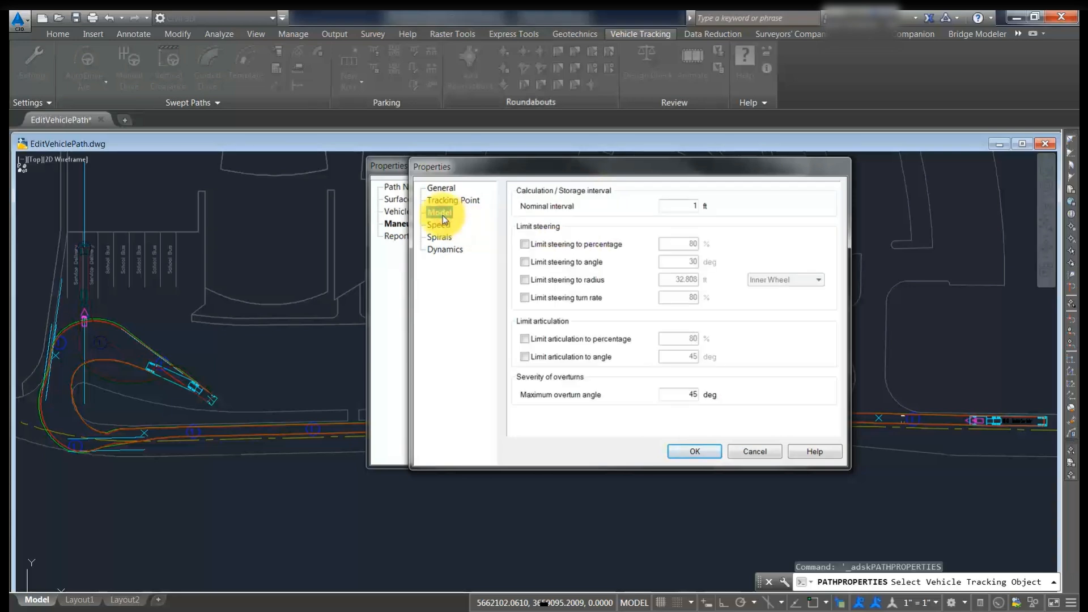
left_click(525, 245)
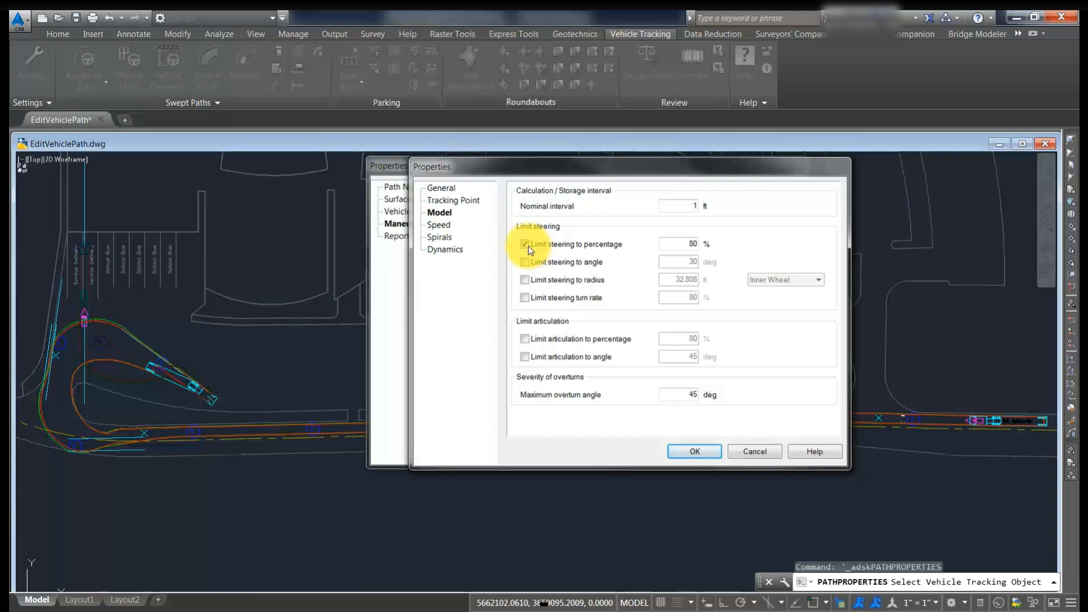
left_click(695, 451)
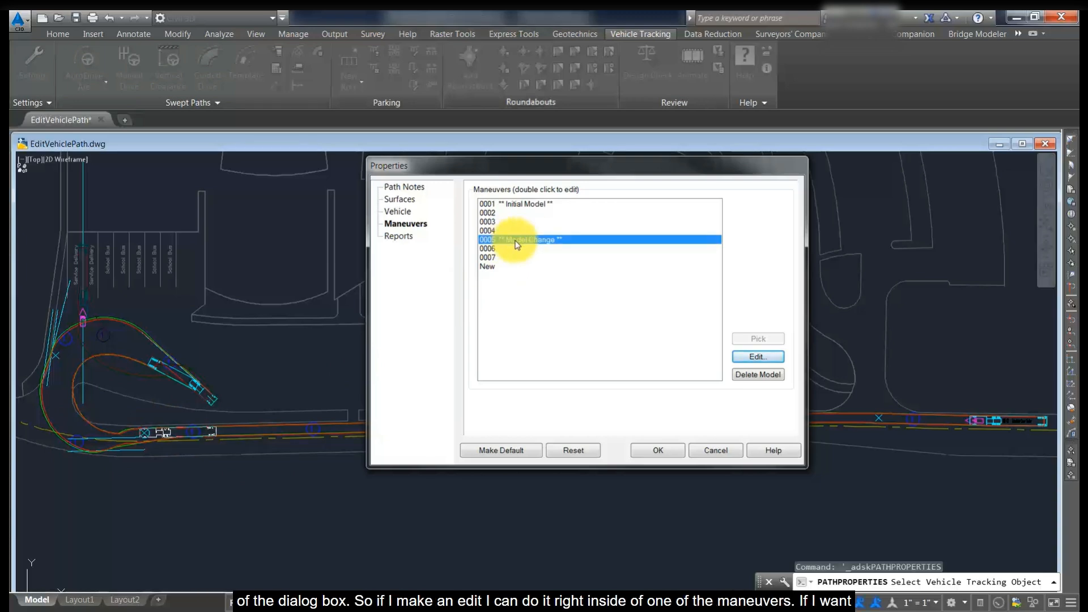
left_click(746, 374)
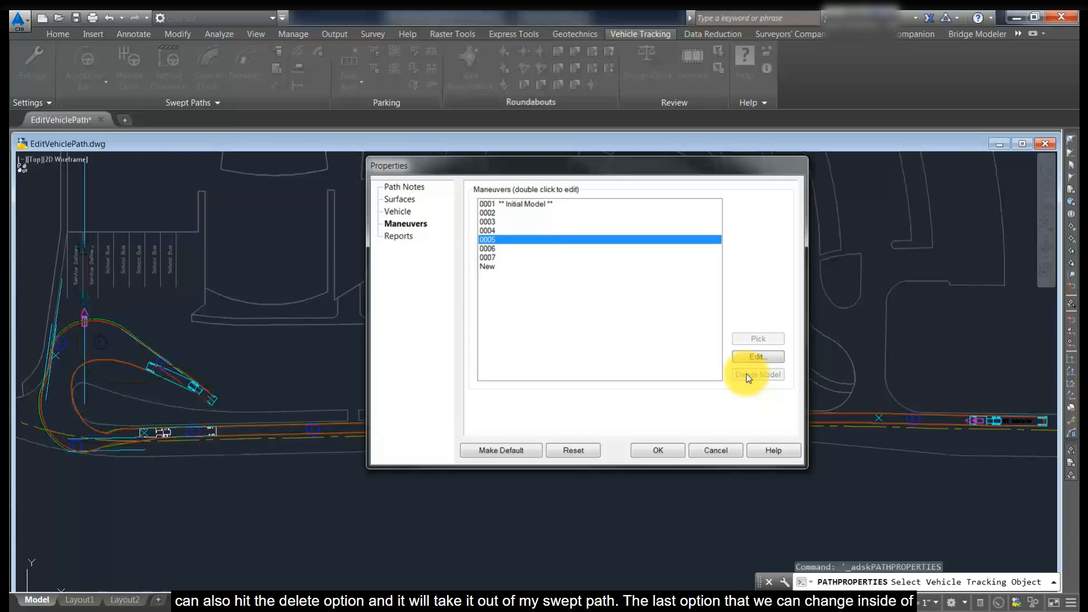
Examine the path's available reports and which items of Report 0001 Body and Chassis Envelopes are enabled
left_click(397, 236)
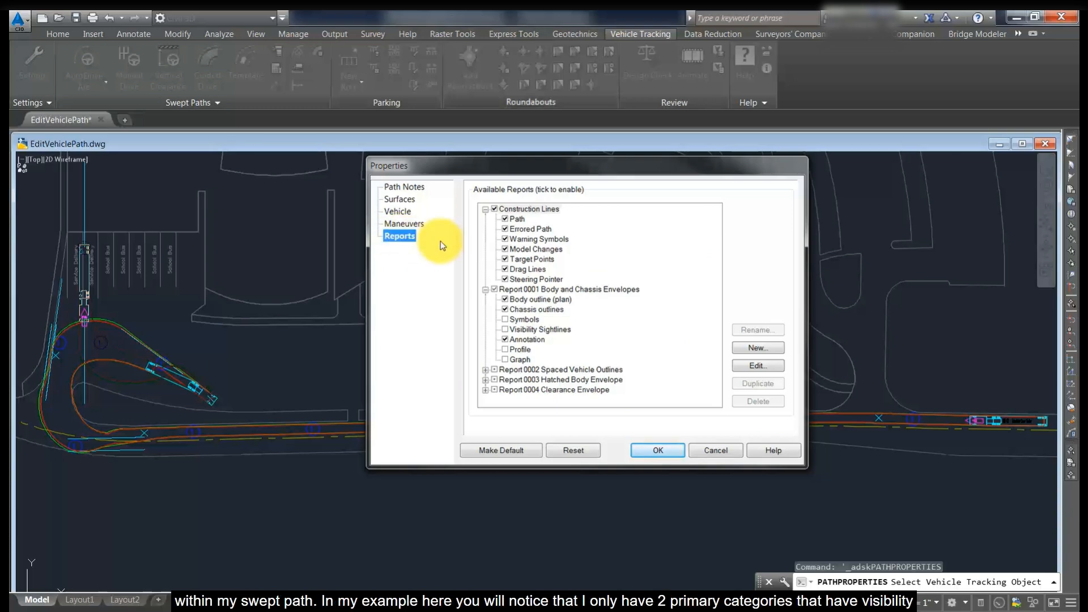
left_click(485, 210)
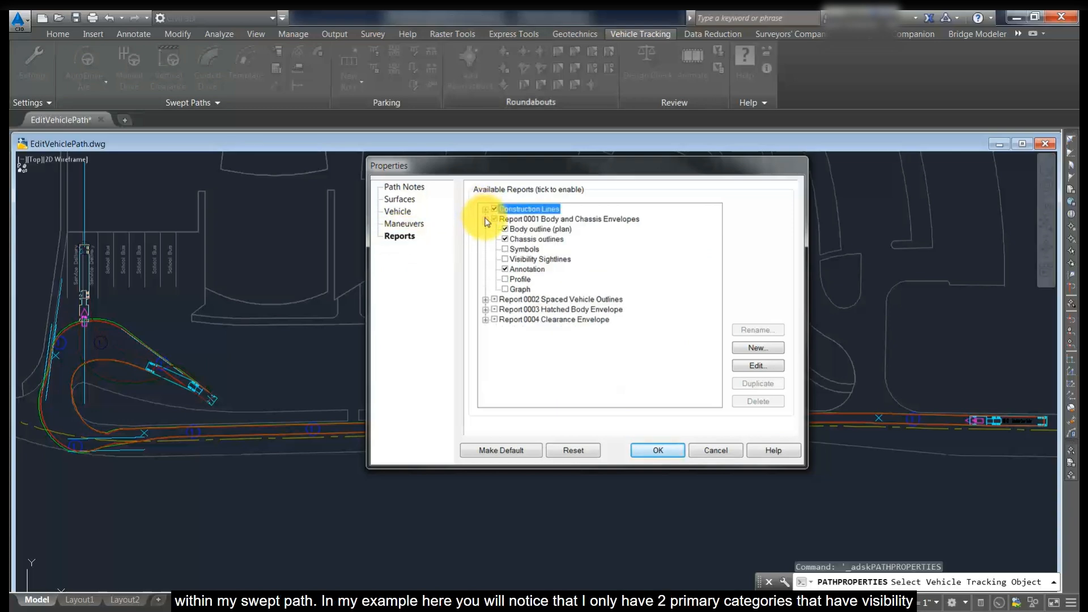
left_click(485, 219)
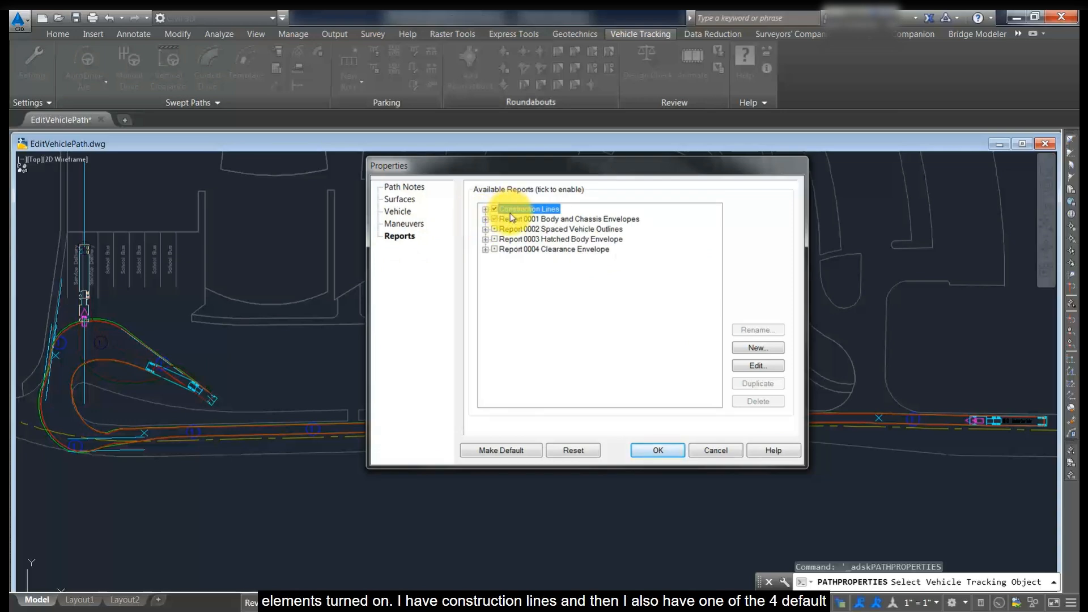
left_click(510, 220)
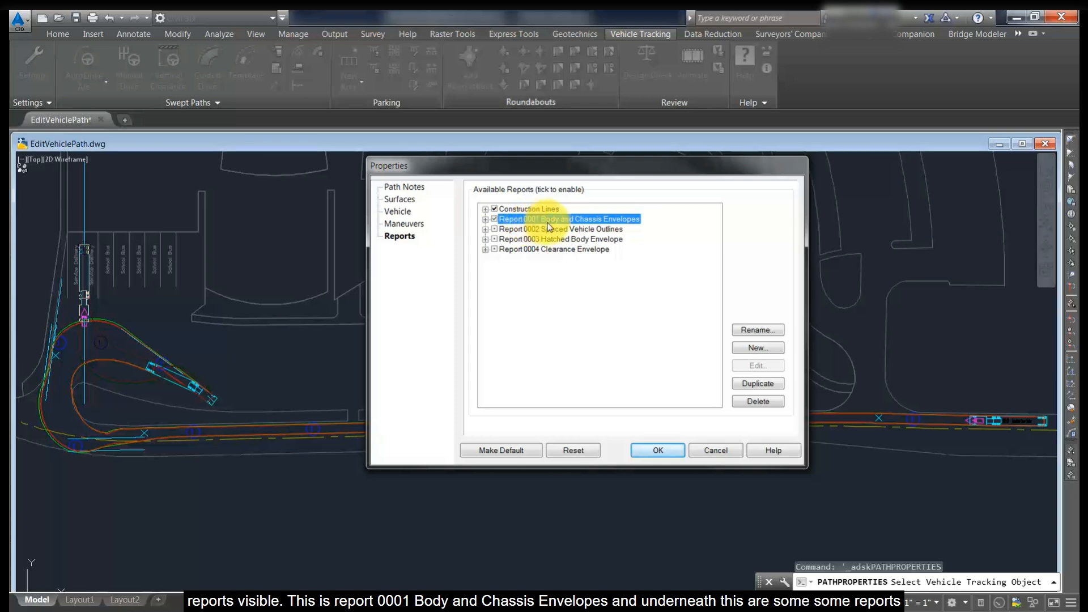
left_click(485, 220)
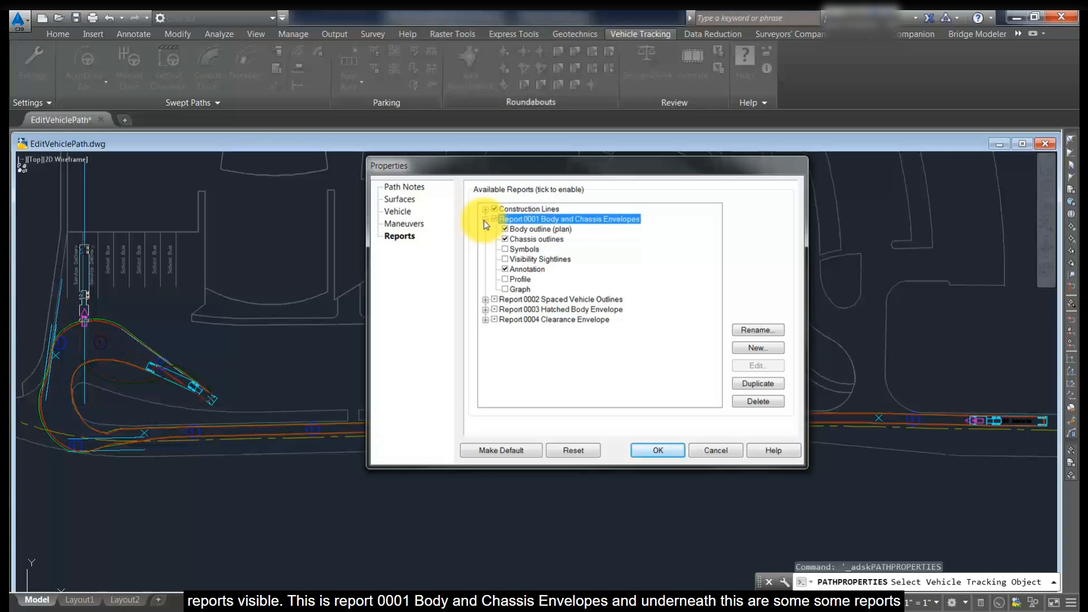
left_click(530, 229)
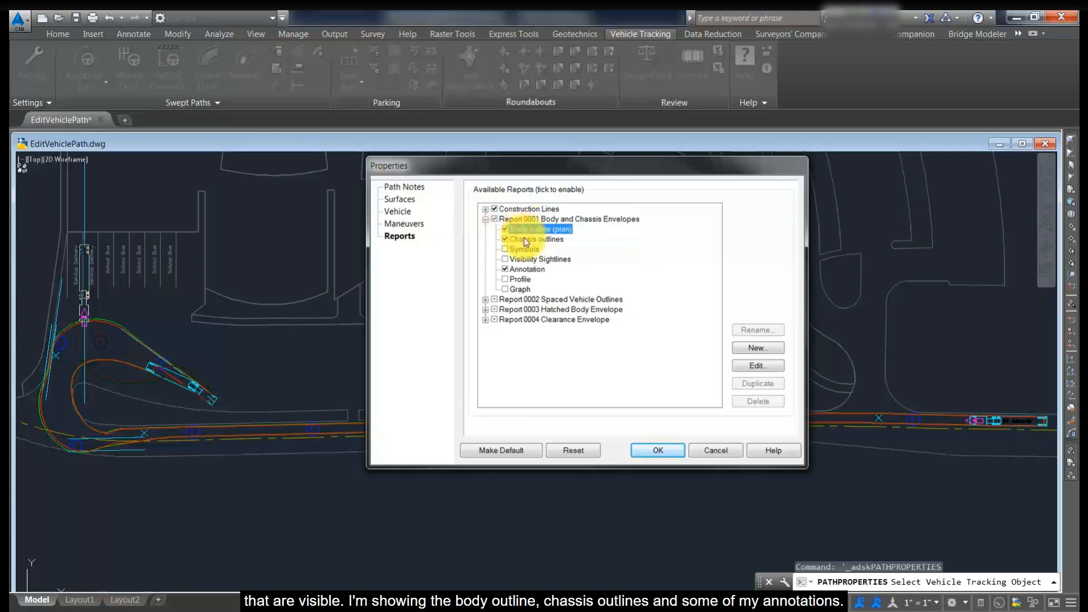
left_click(525, 270)
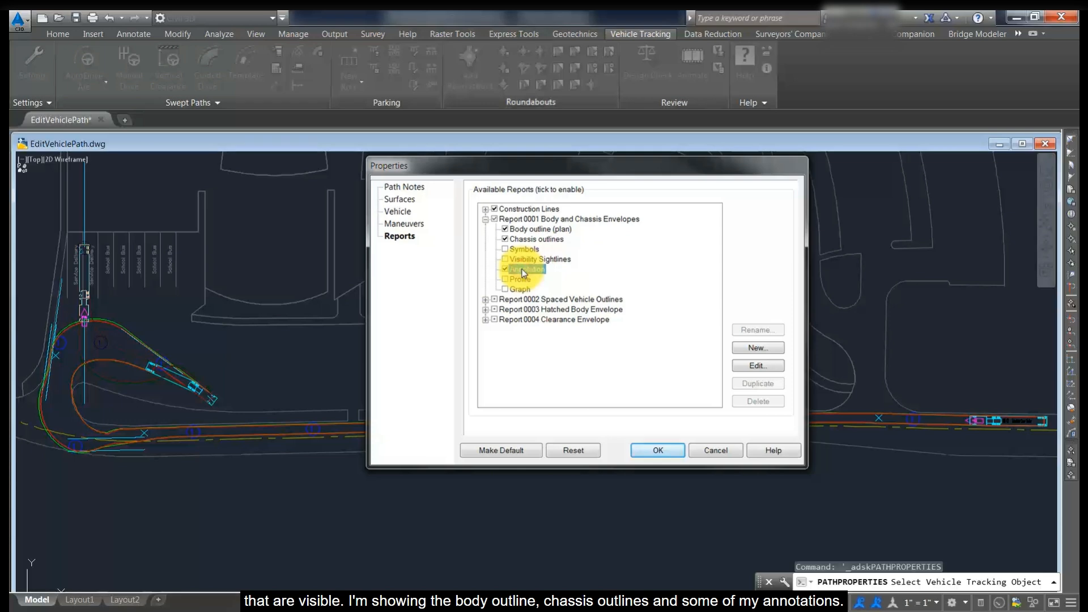
Turn off the body outline, chassis outlines and annotation of Report 0001 and apply the change to the swept path
left_click(505, 229)
left_click(505, 238)
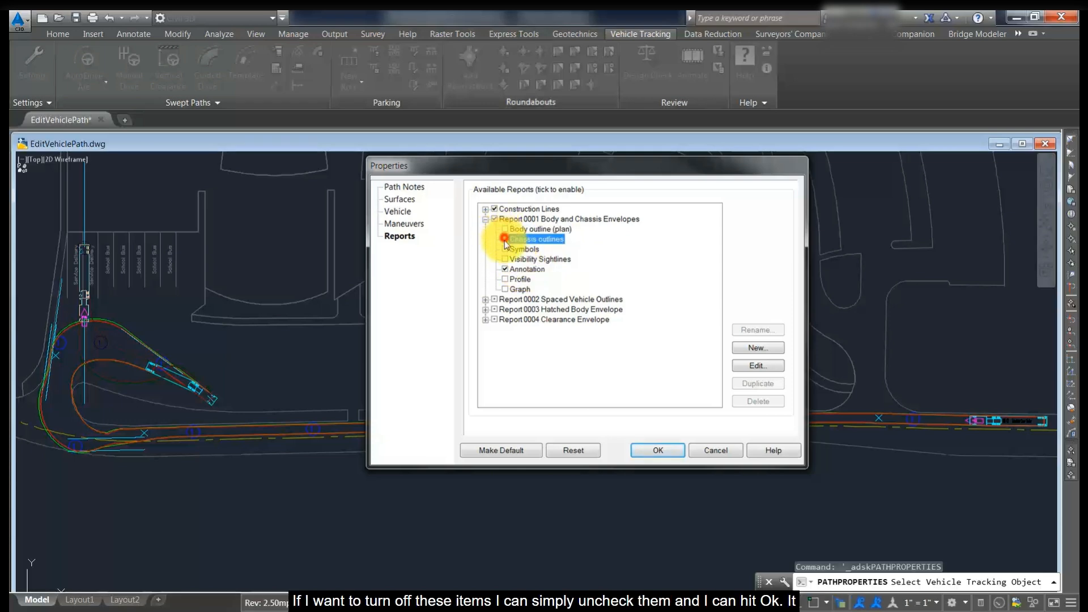
left_click(505, 269)
left_click(667, 452)
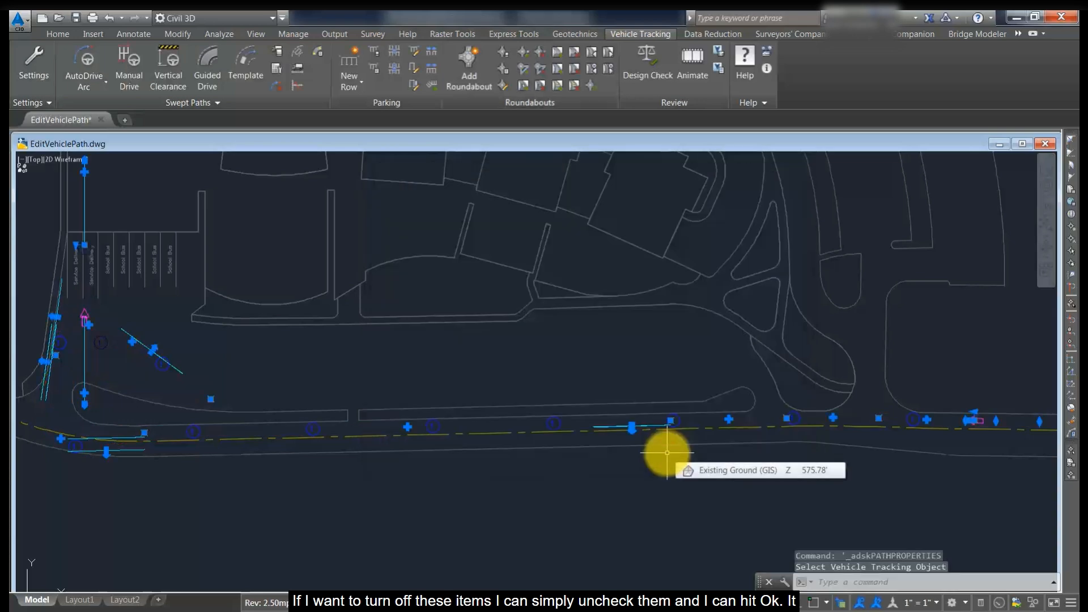
Reopen the swept path's properties and turn the body outline, chassis outlines and annotation of Report 0001 back on
left_click(719, 69)
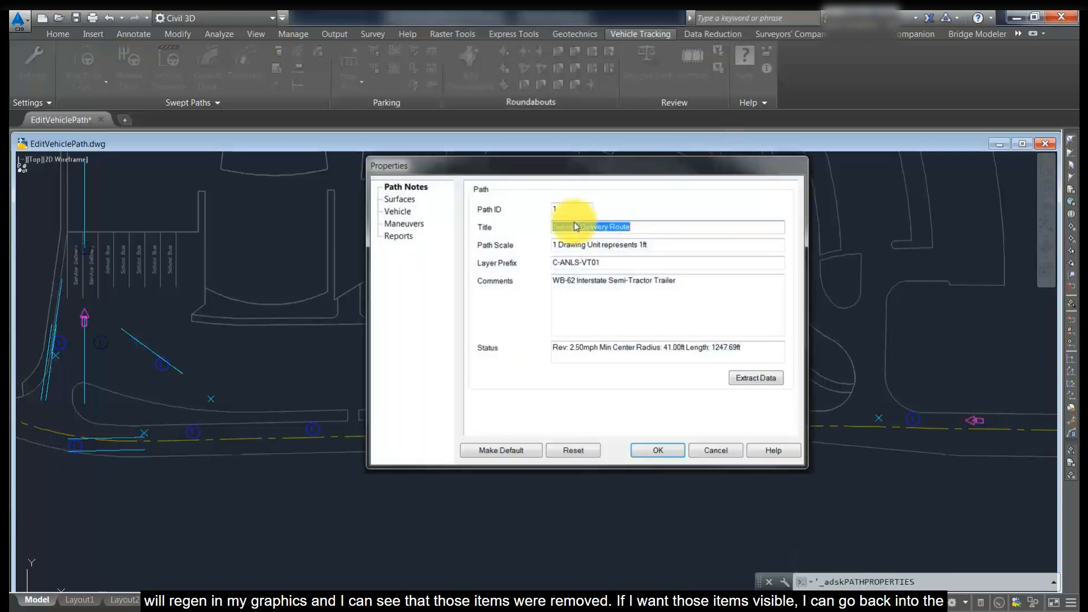
left_click(401, 237)
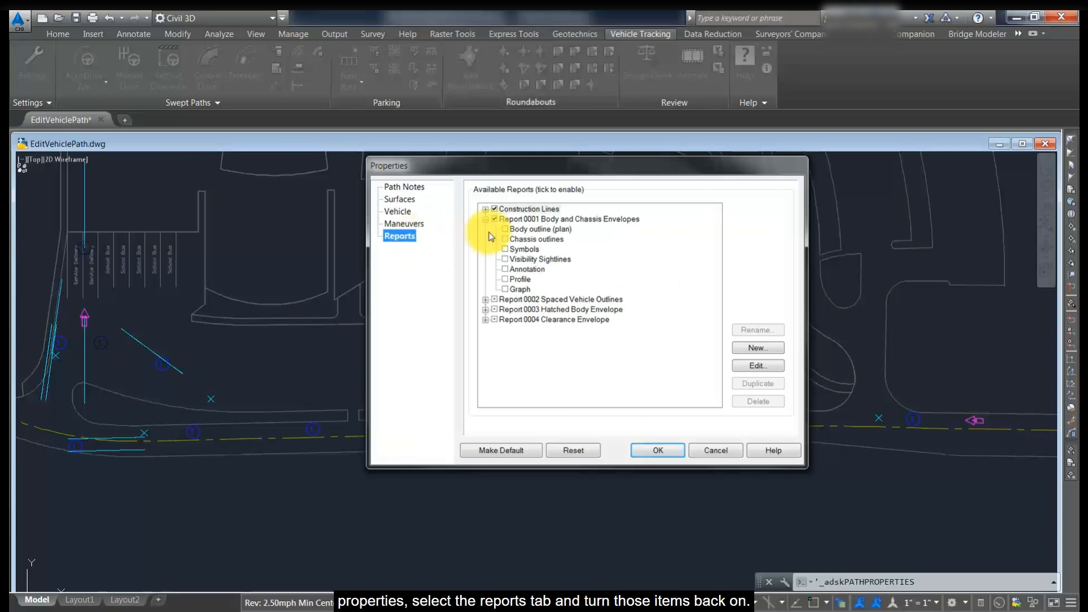
left_click(505, 229)
left_click(505, 239)
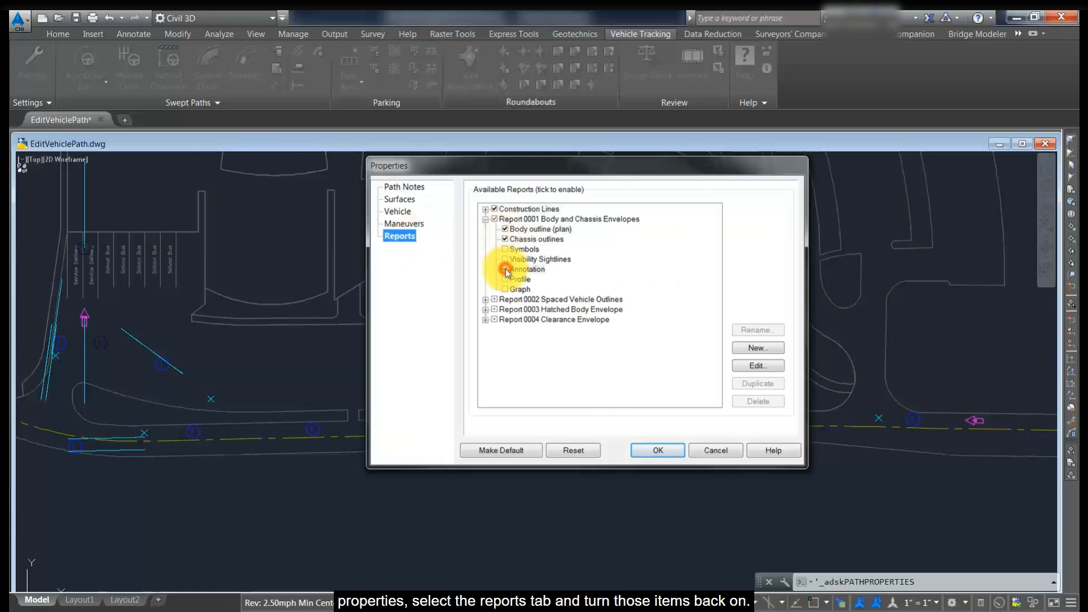
Review the discrete outline display settings of Report 0001's body outline (plan), and apply the swept path's properties
left_click(541, 229)
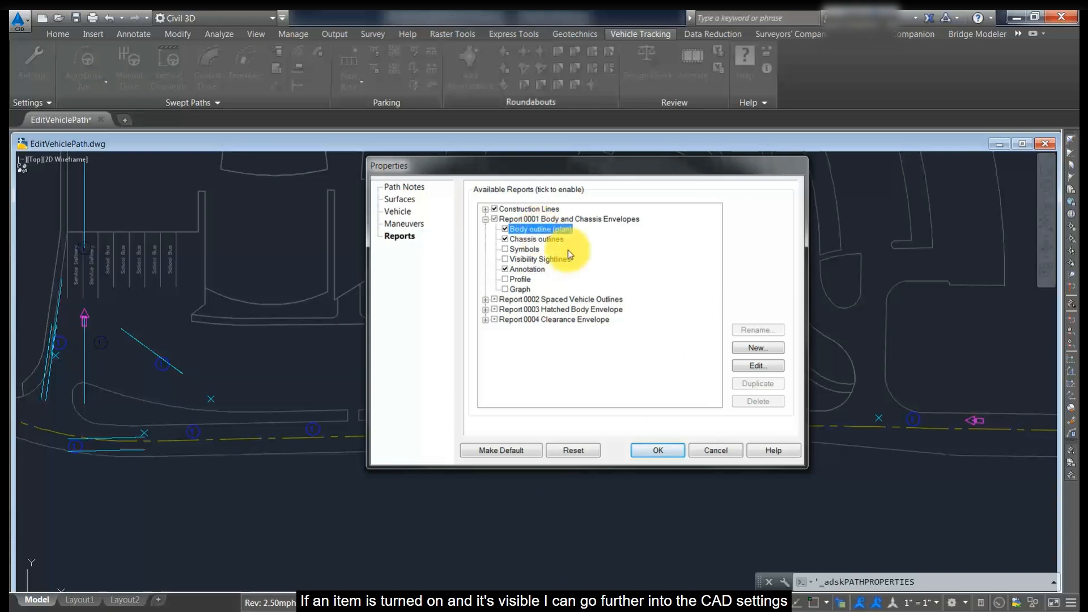
left_click(779, 371)
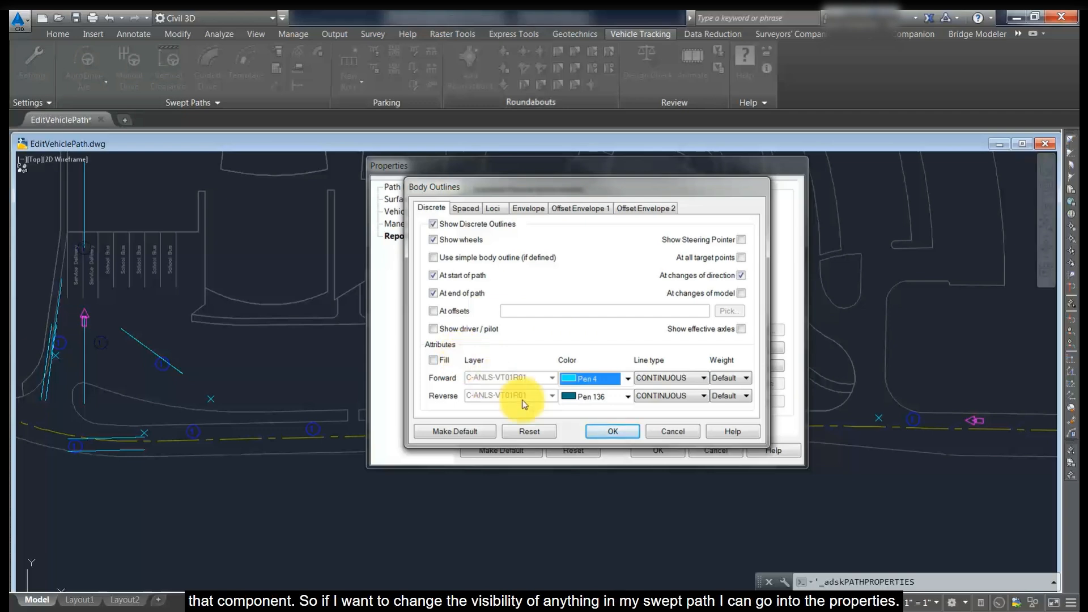
left_click(601, 432)
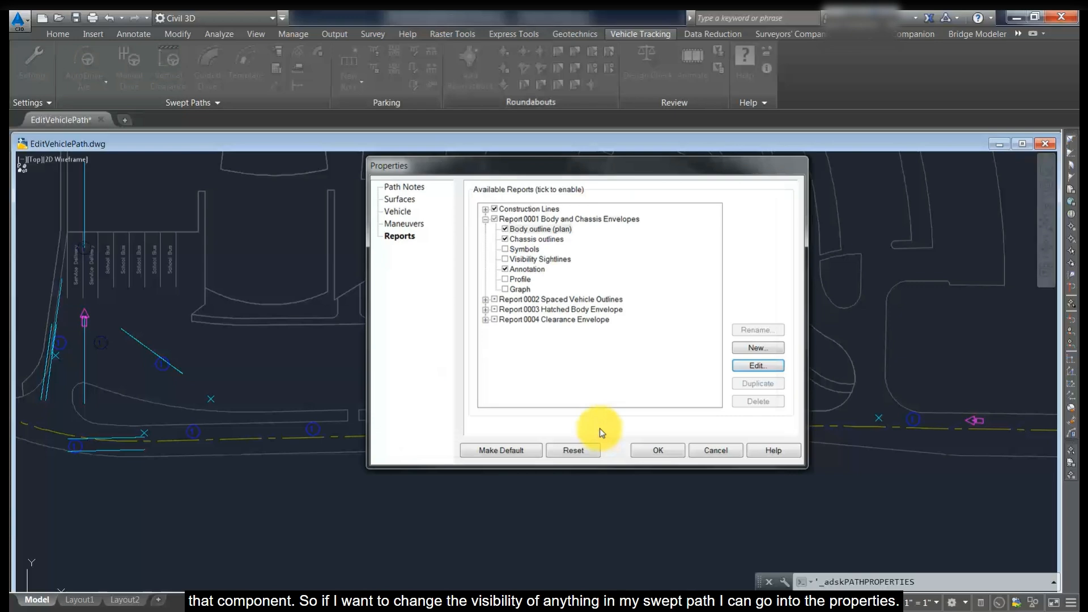
left_click(654, 450)
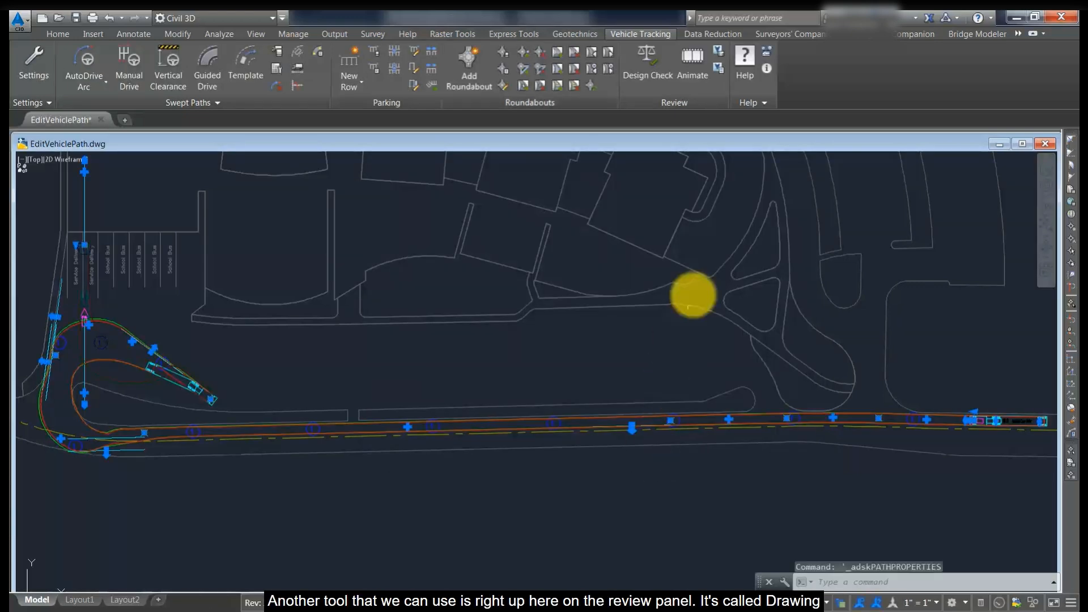
Examine the new drawing settings, the current drawing's settings and the reports of Path 1 in the Vehicle Tracking Drawing Explorer
left_click(719, 55)
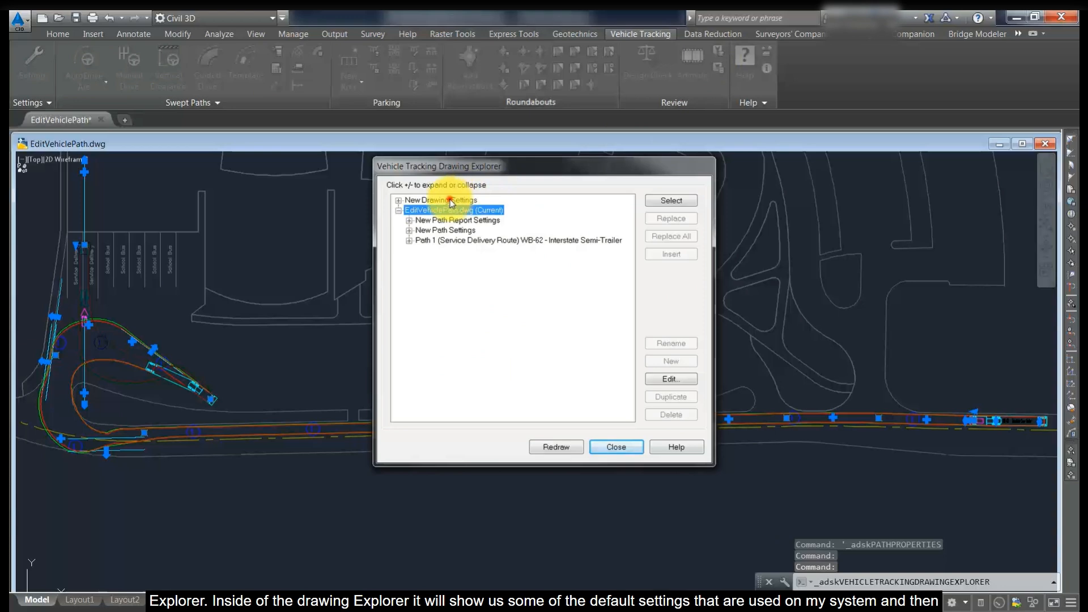
left_click(431, 200)
left_click(399, 201)
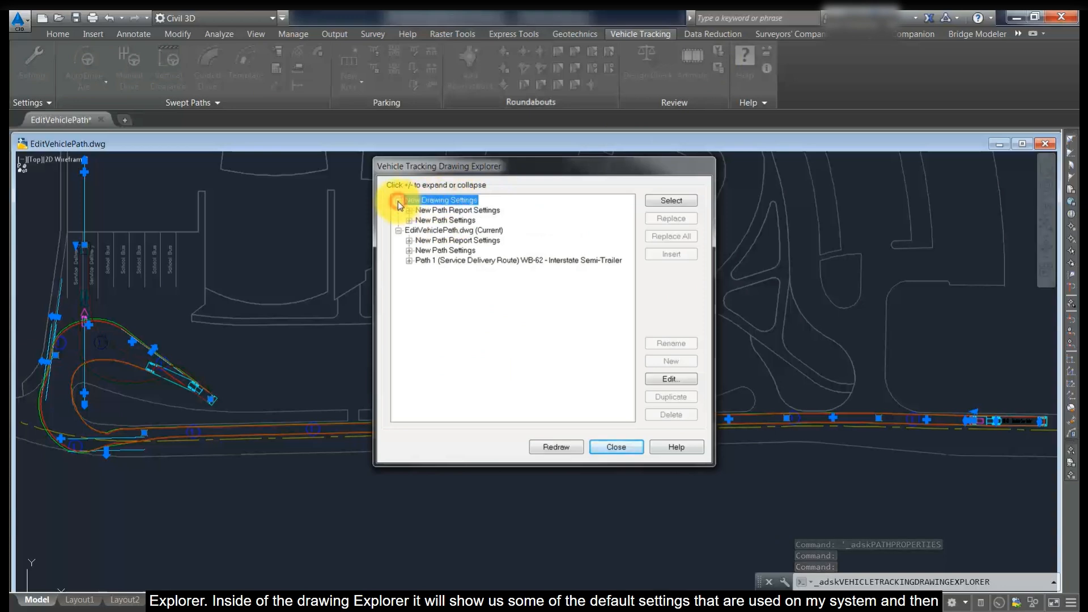
left_click(399, 201)
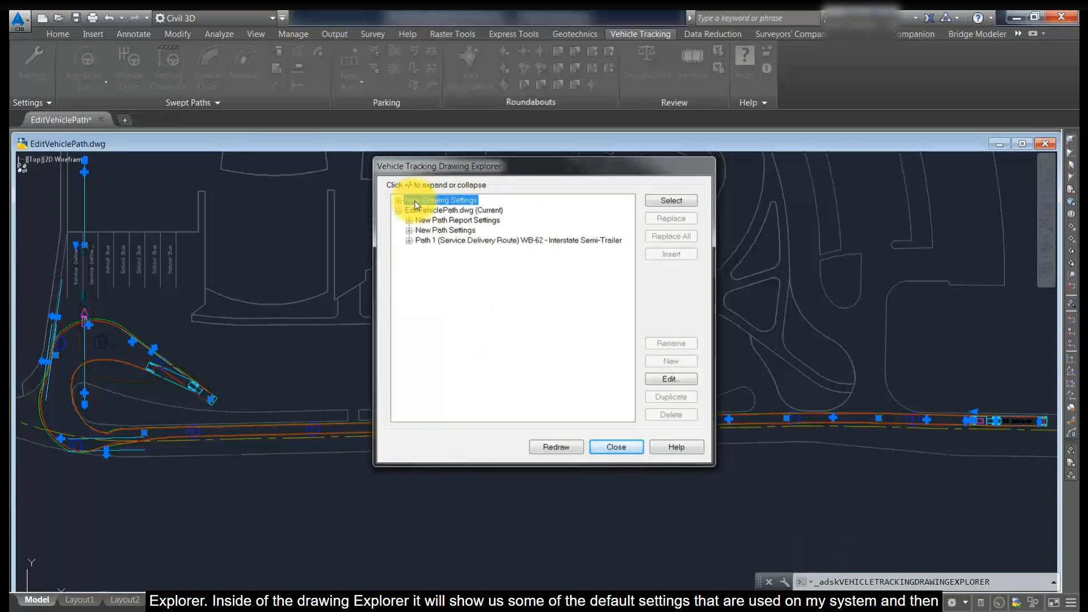
left_click(416, 212)
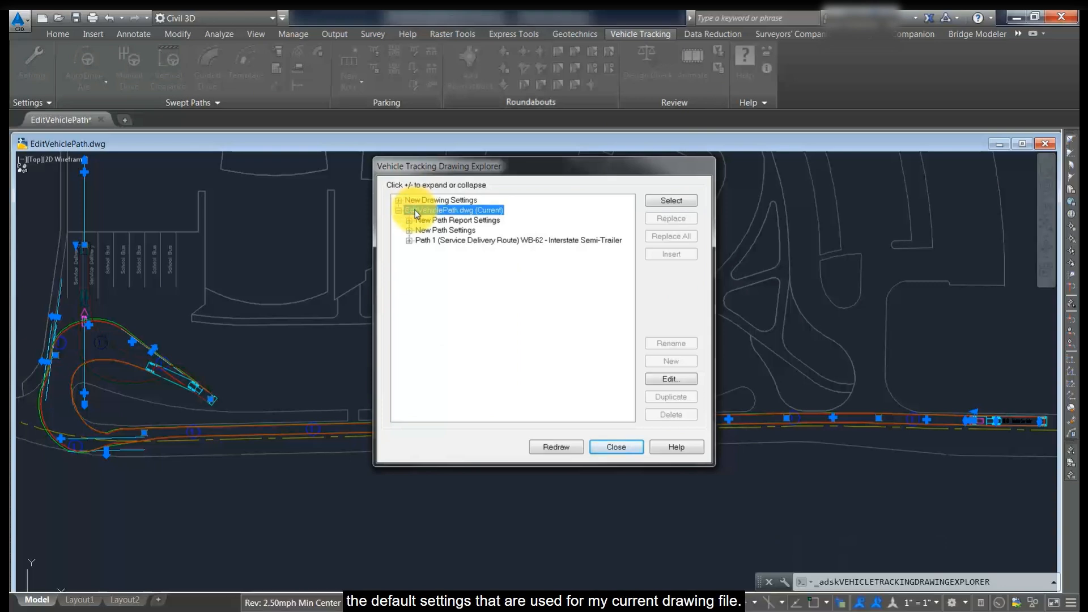
left_click(417, 243)
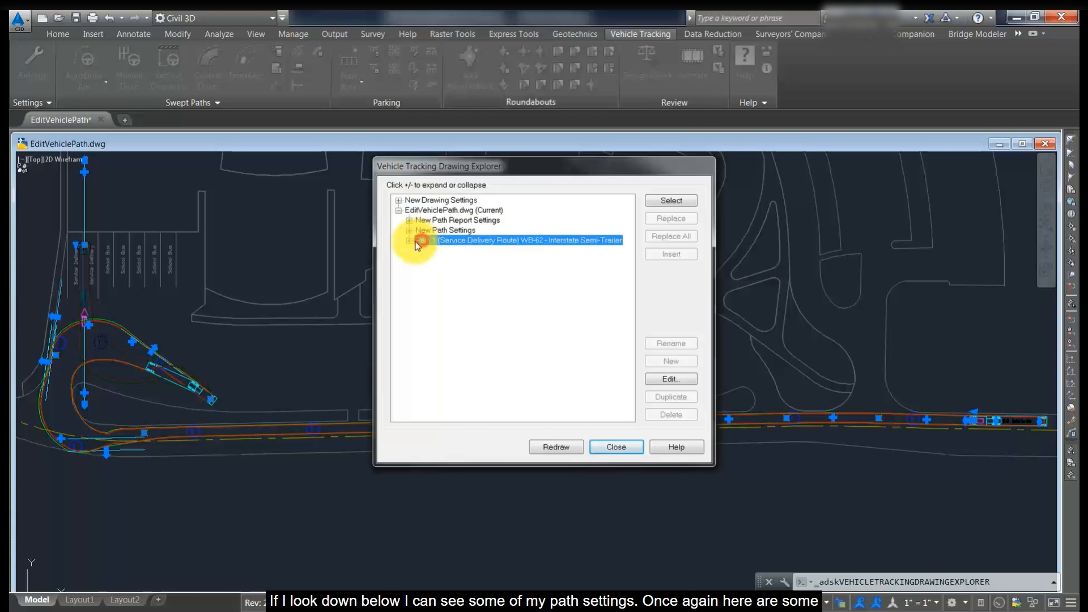
left_click(408, 241)
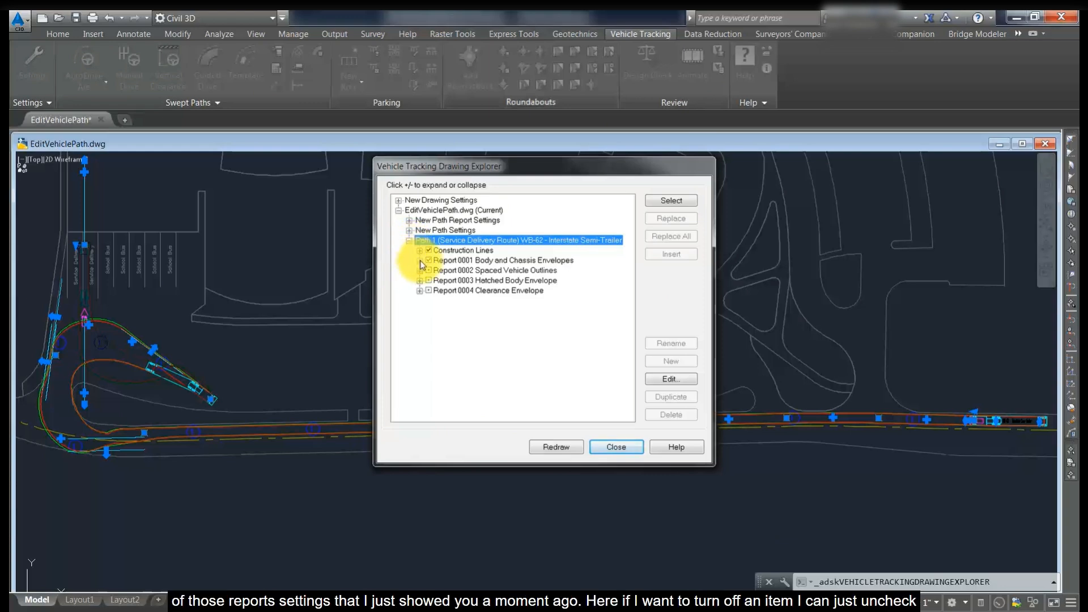
Turn Path 1's Report 0001 Body and Chassis Envelopes off and back on, redrawing the path after each change
left_click(420, 263)
left_click(429, 265)
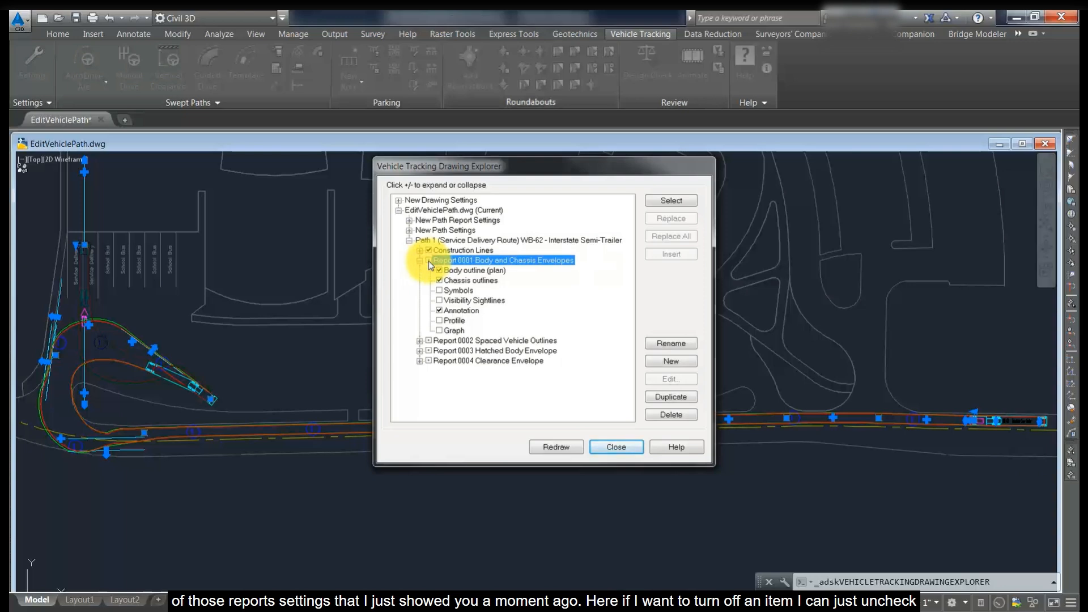
left_click(551, 447)
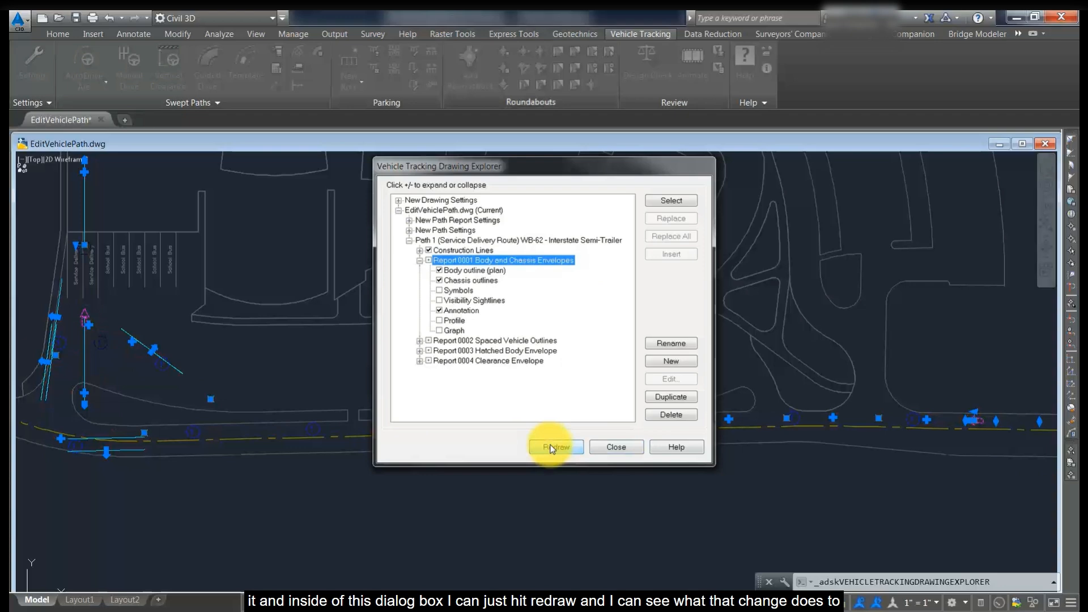
left_click(429, 261)
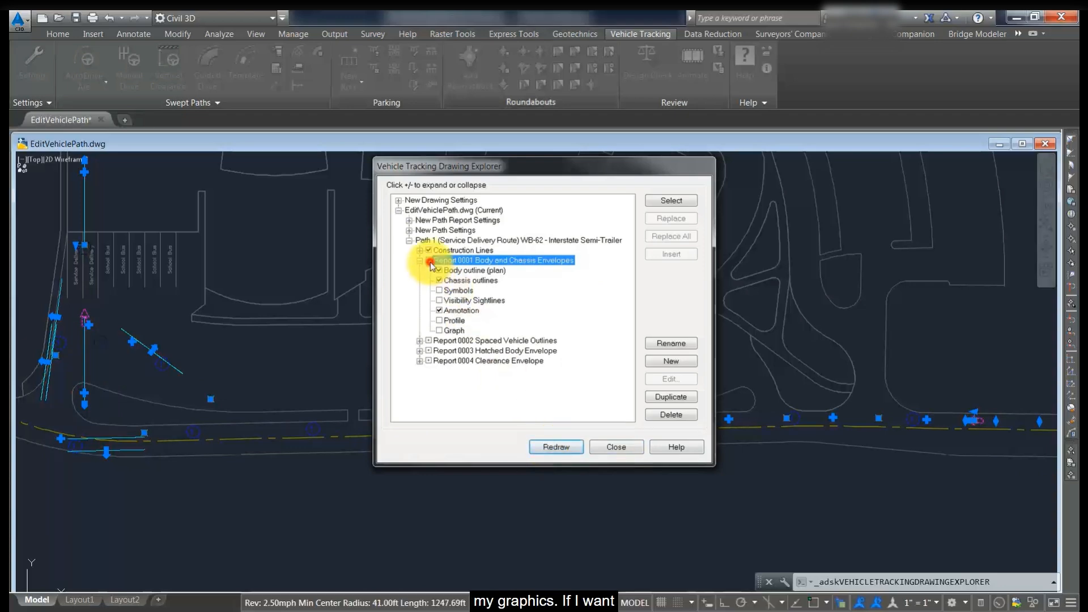
left_click(543, 447)
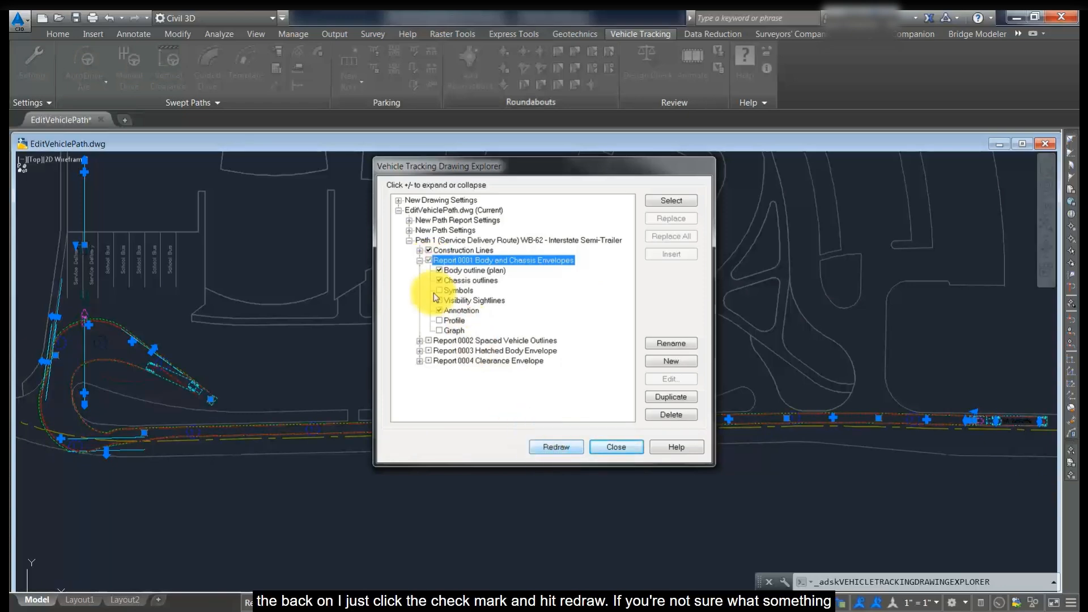
Turn the Drag Lines of Path 1's construction lines off and back on, redrawing the path after each change
left_click(420, 260)
left_click(420, 250)
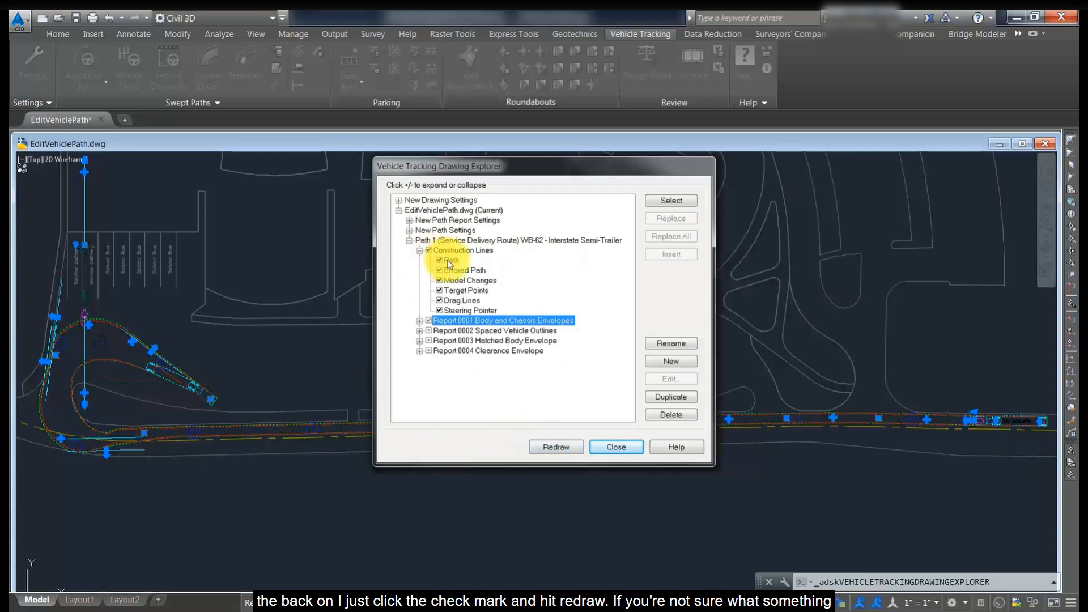
left_click(451, 260)
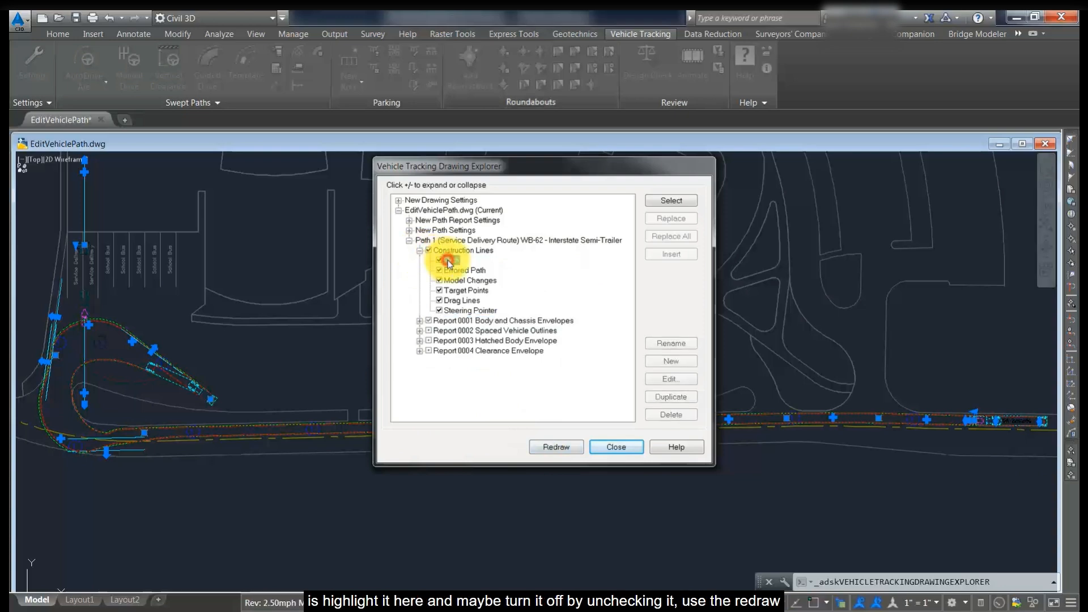
left_click(441, 301)
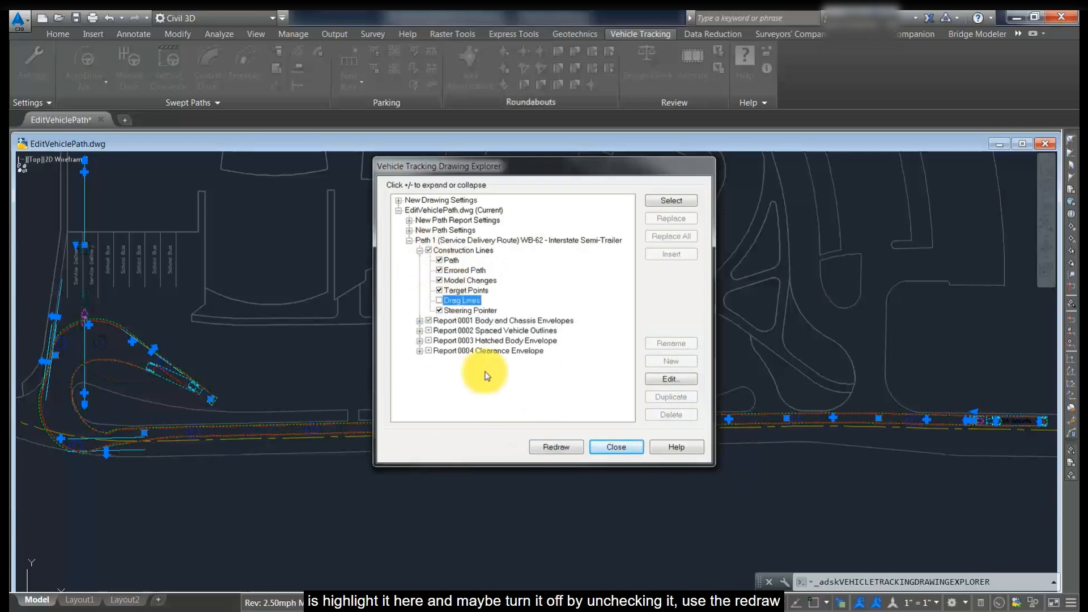
left_click(539, 447)
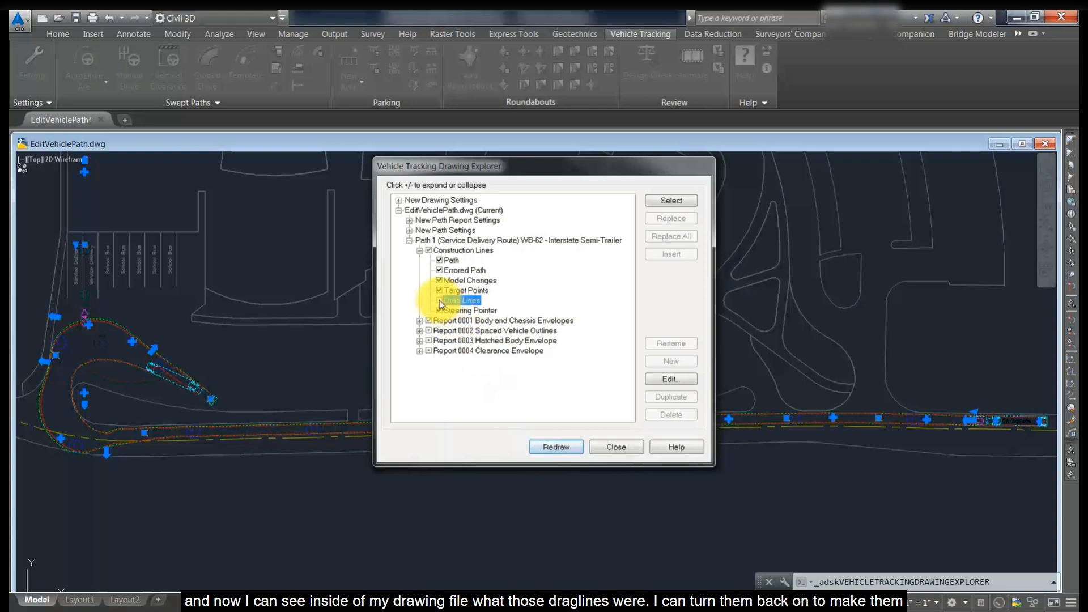
left_click(439, 301)
left_click(545, 448)
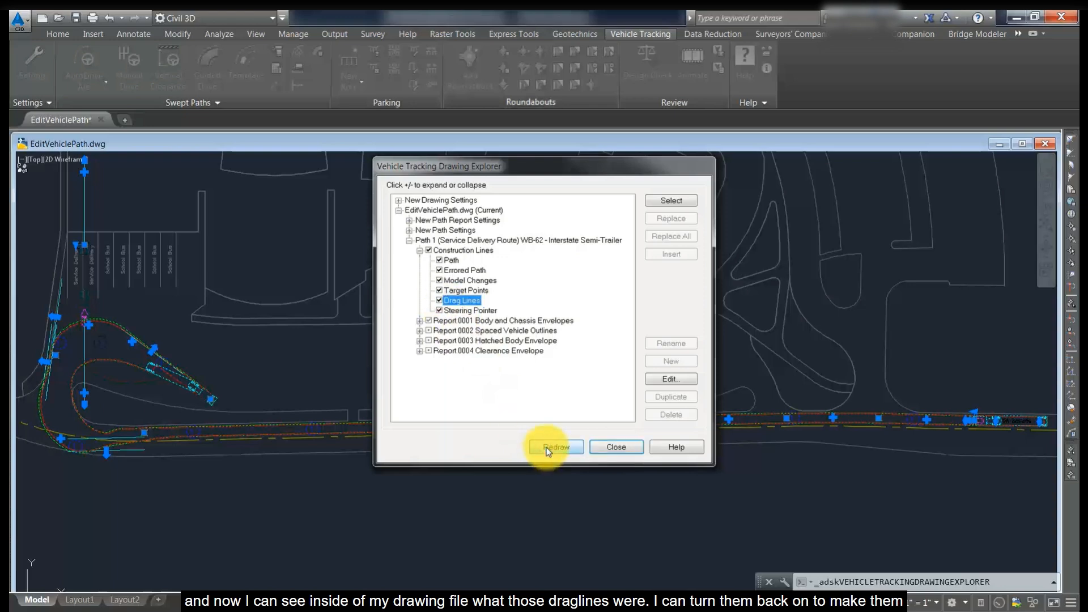
Turn Path 1's Target Points off and back on with a redraw each time, then close the Drawing Explorer and deselect the path
left_click(439, 291)
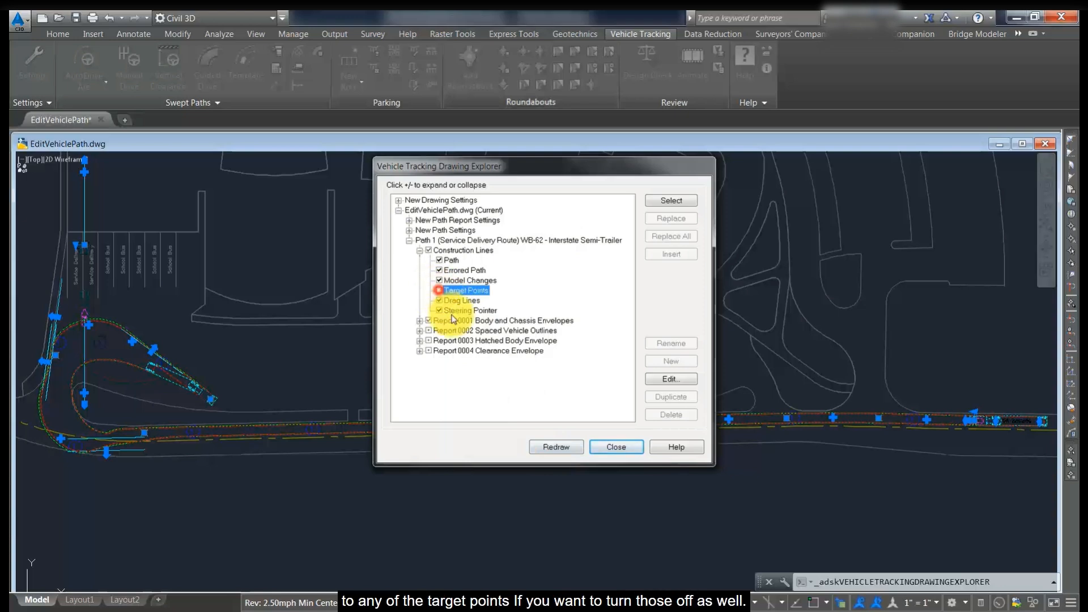
left_click(555, 446)
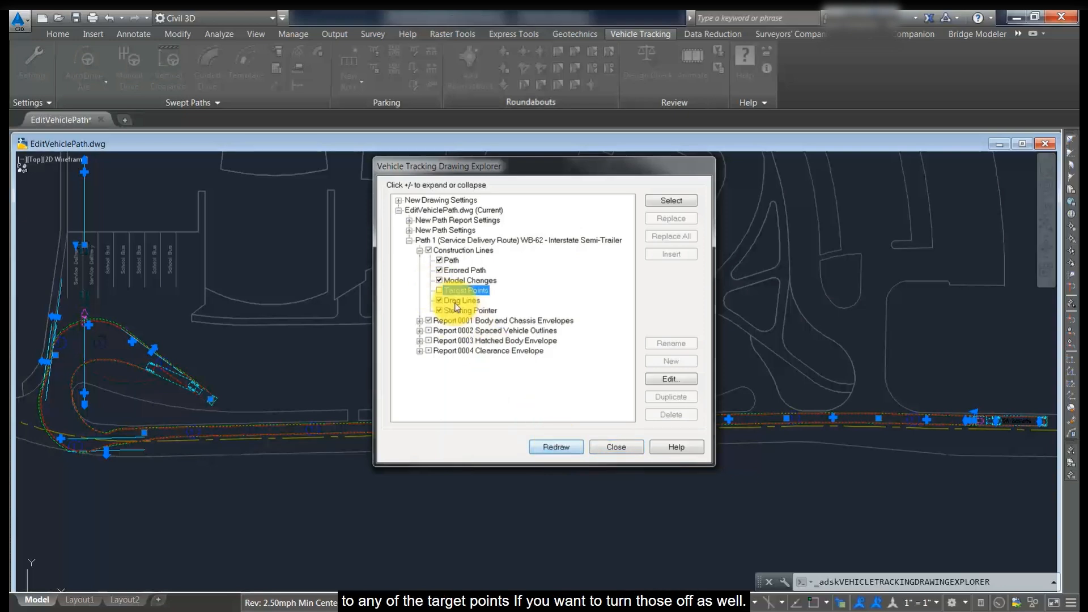
left_click(439, 290)
left_click(555, 447)
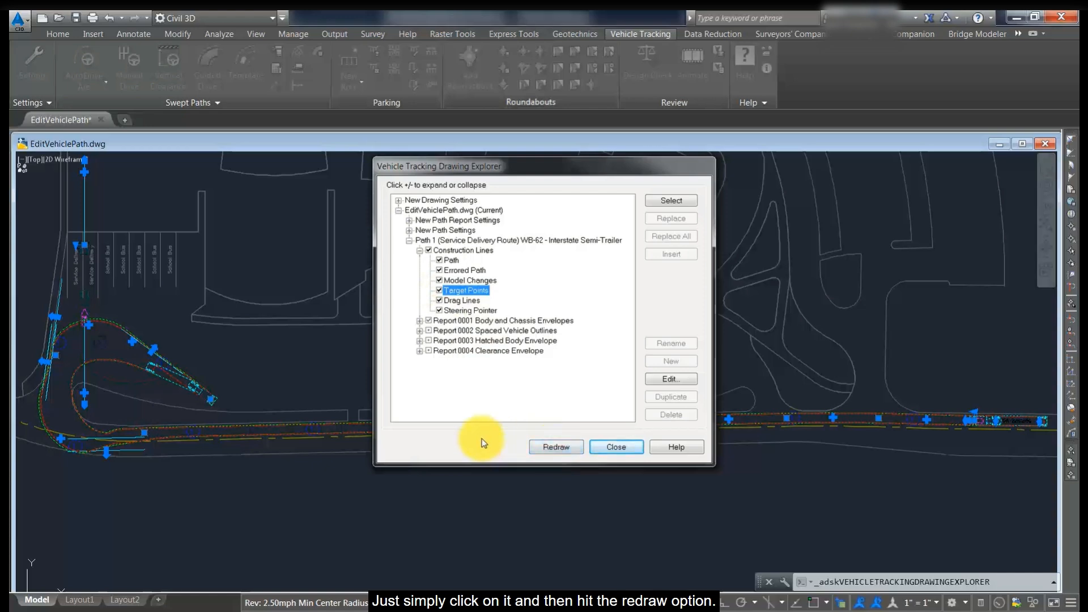
left_click(606, 446)
key("Escape")
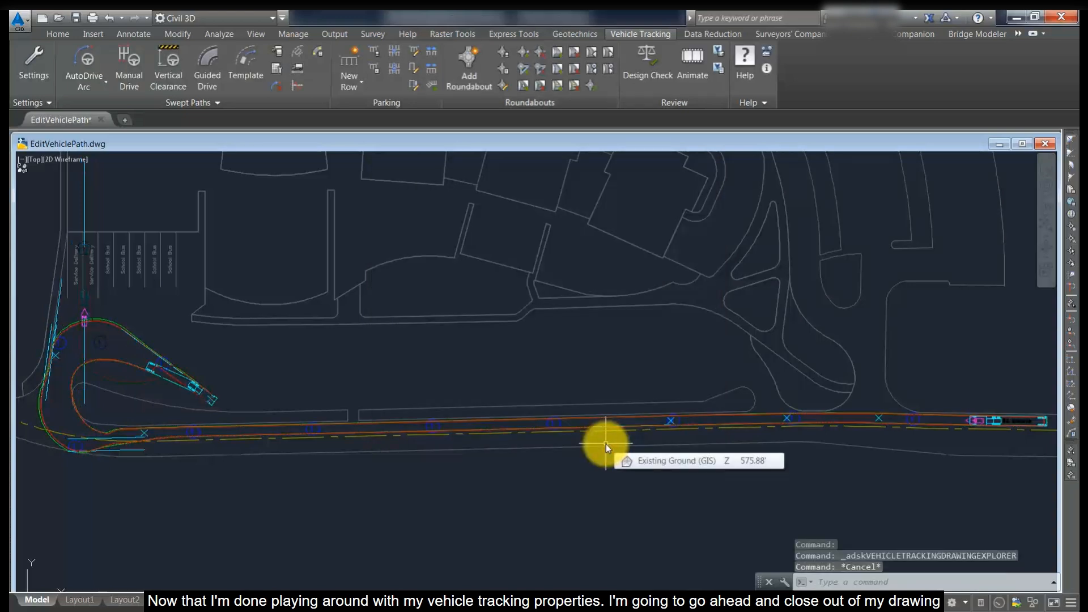